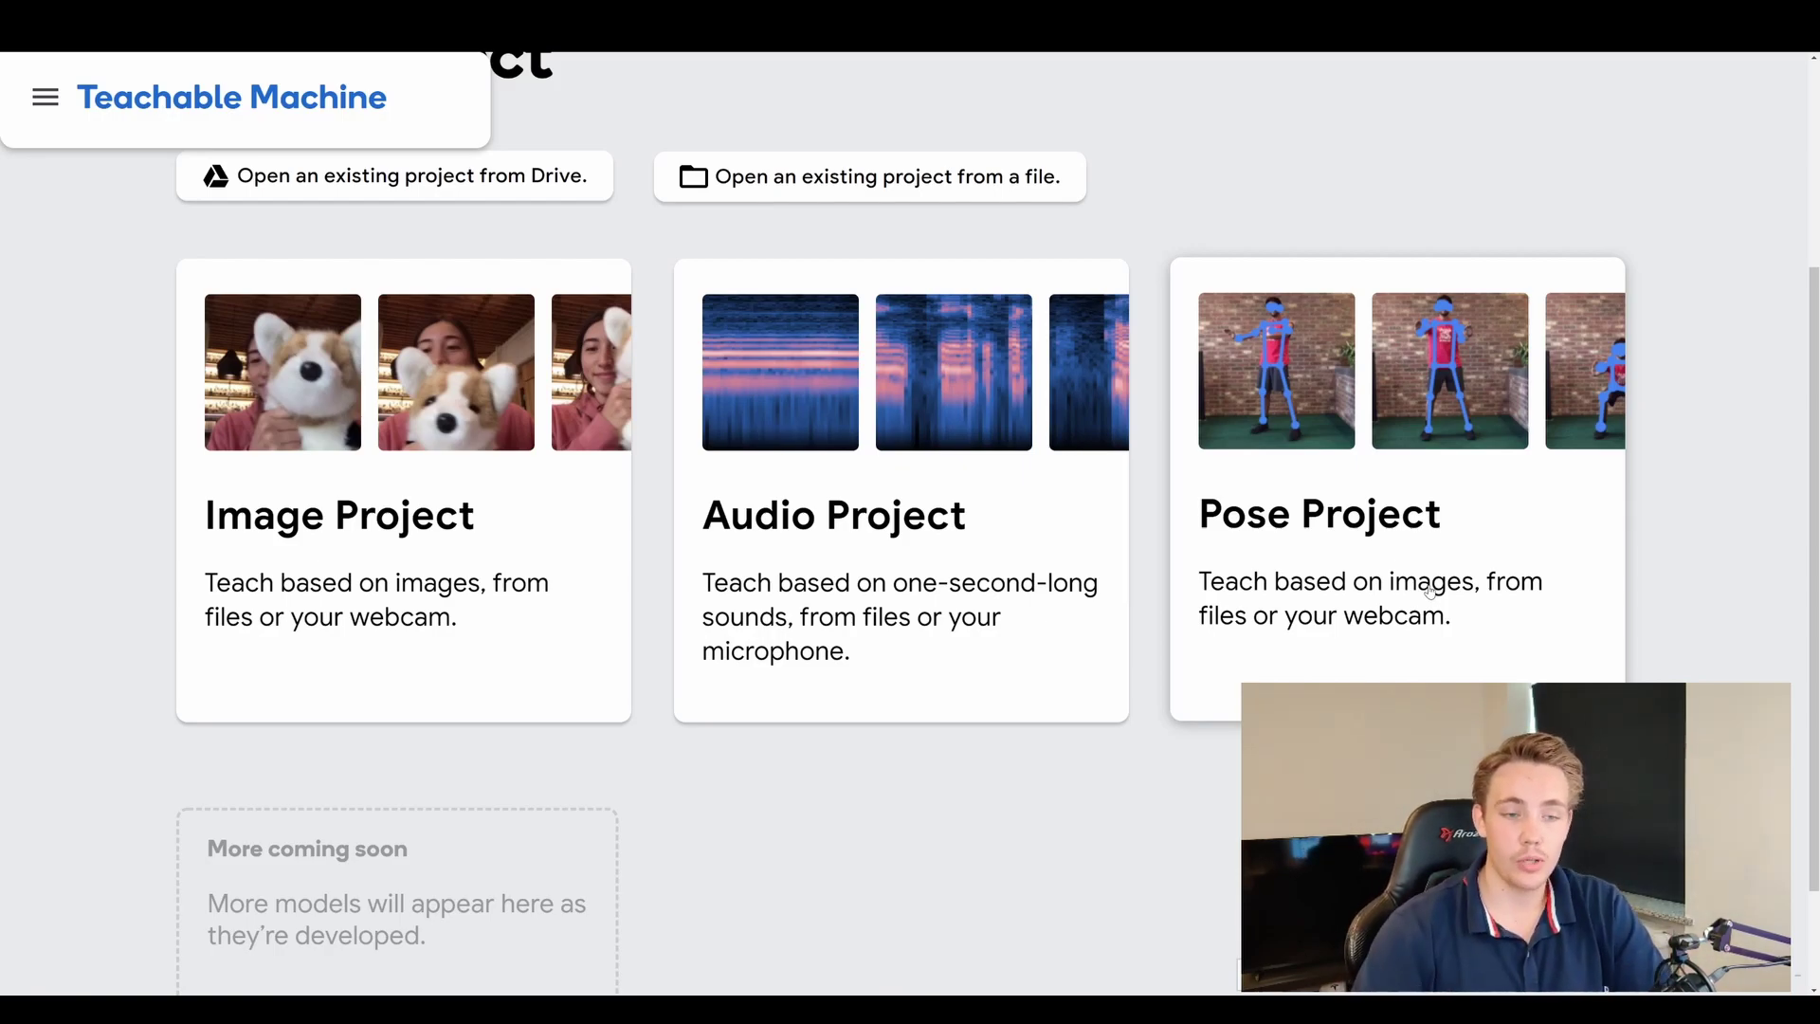
Start a new Pose project and rename Class 1 to 'No pose'.
click(1431, 591)
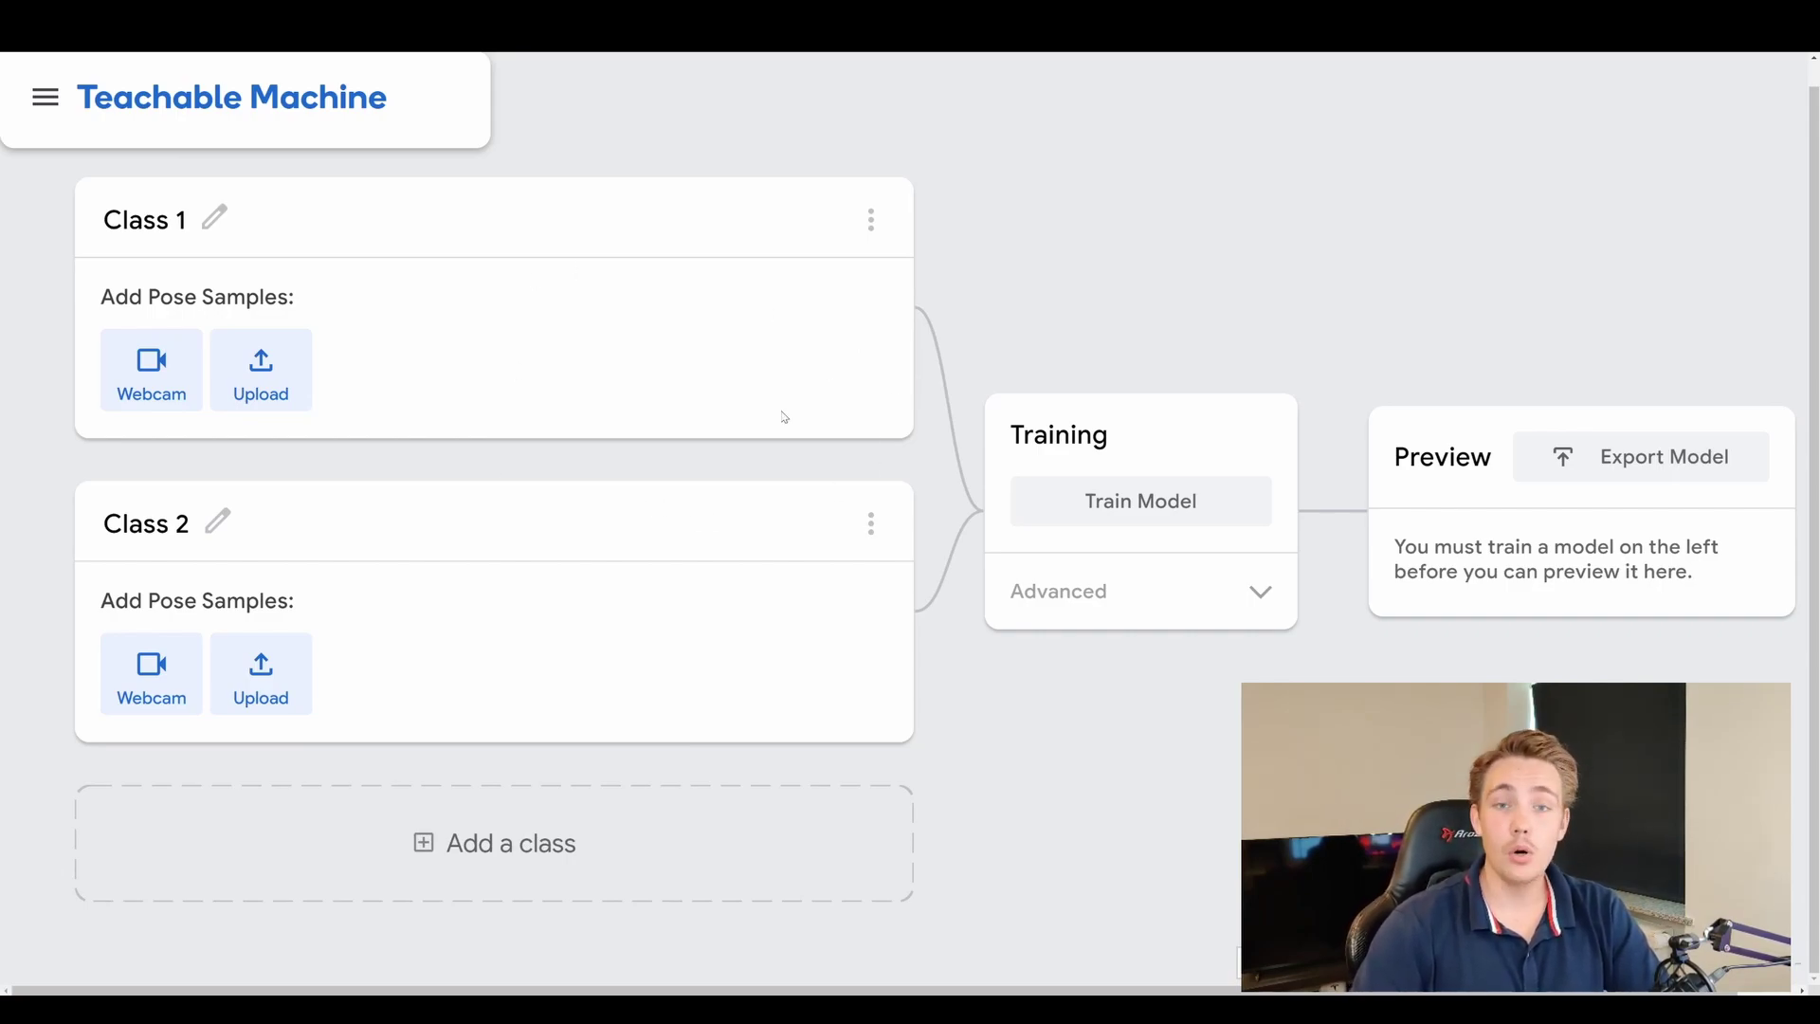
click(215, 225)
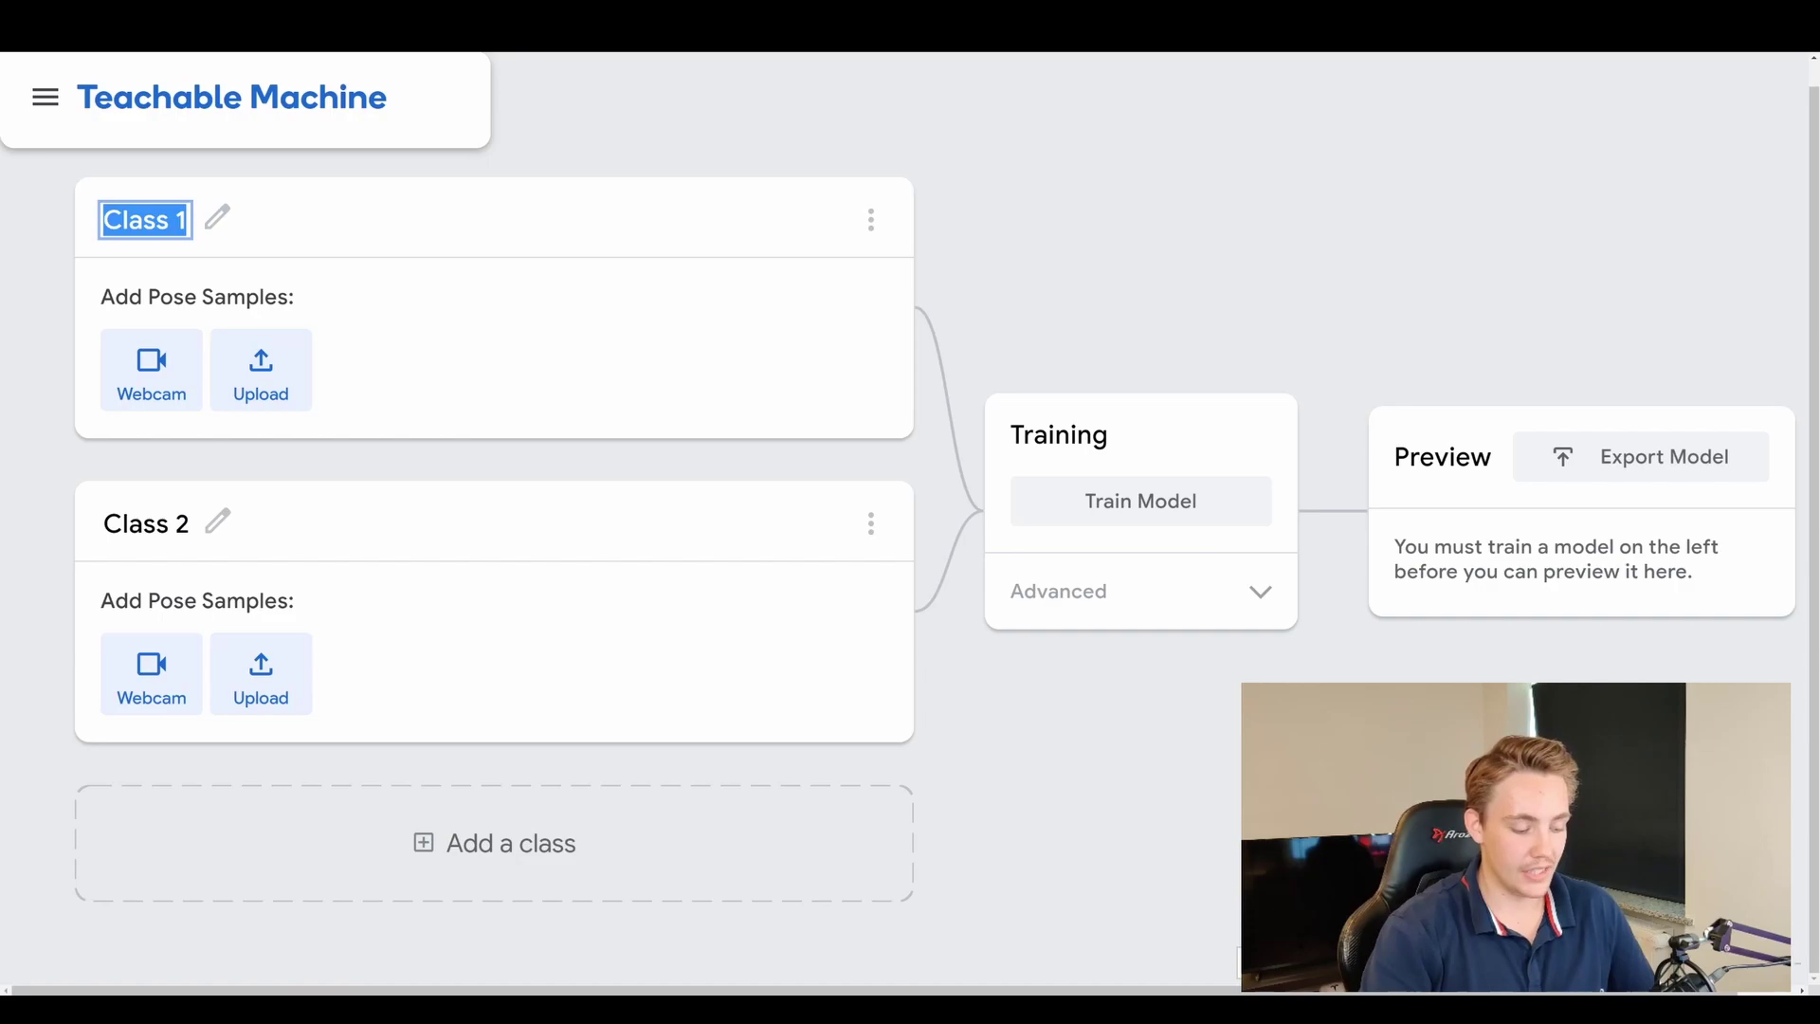
text(No pose)
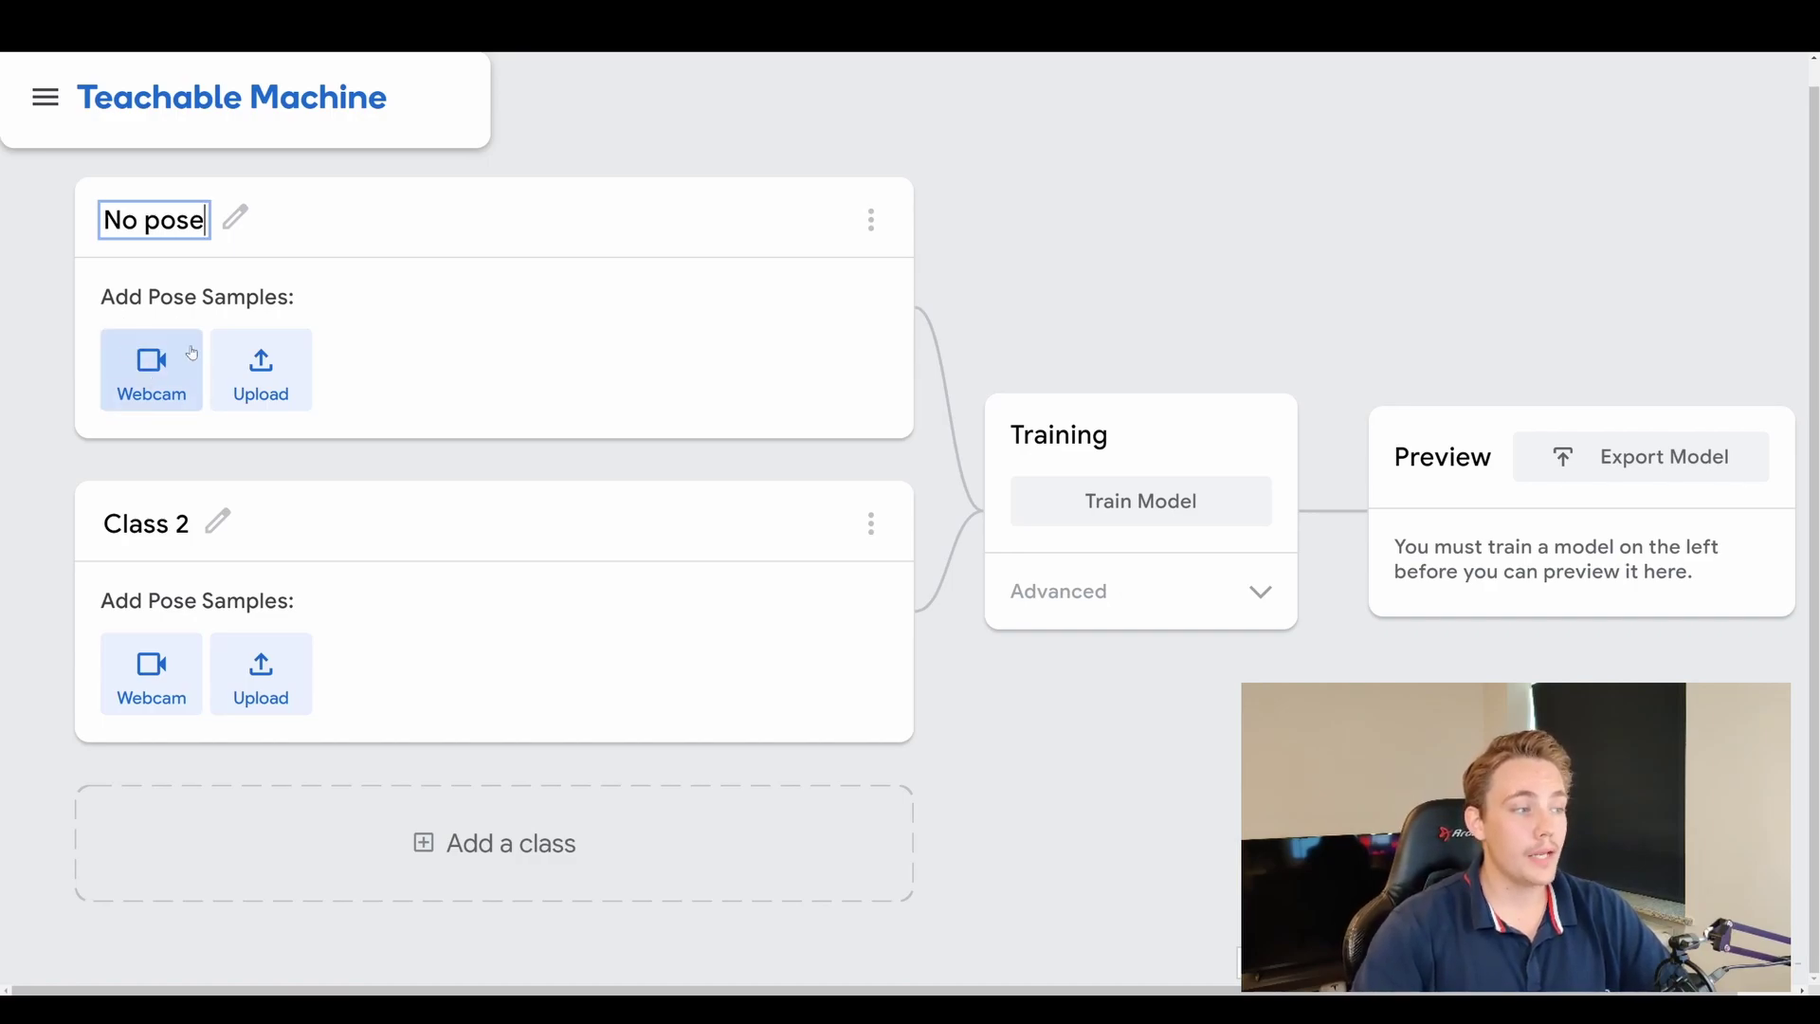
click(157, 361)
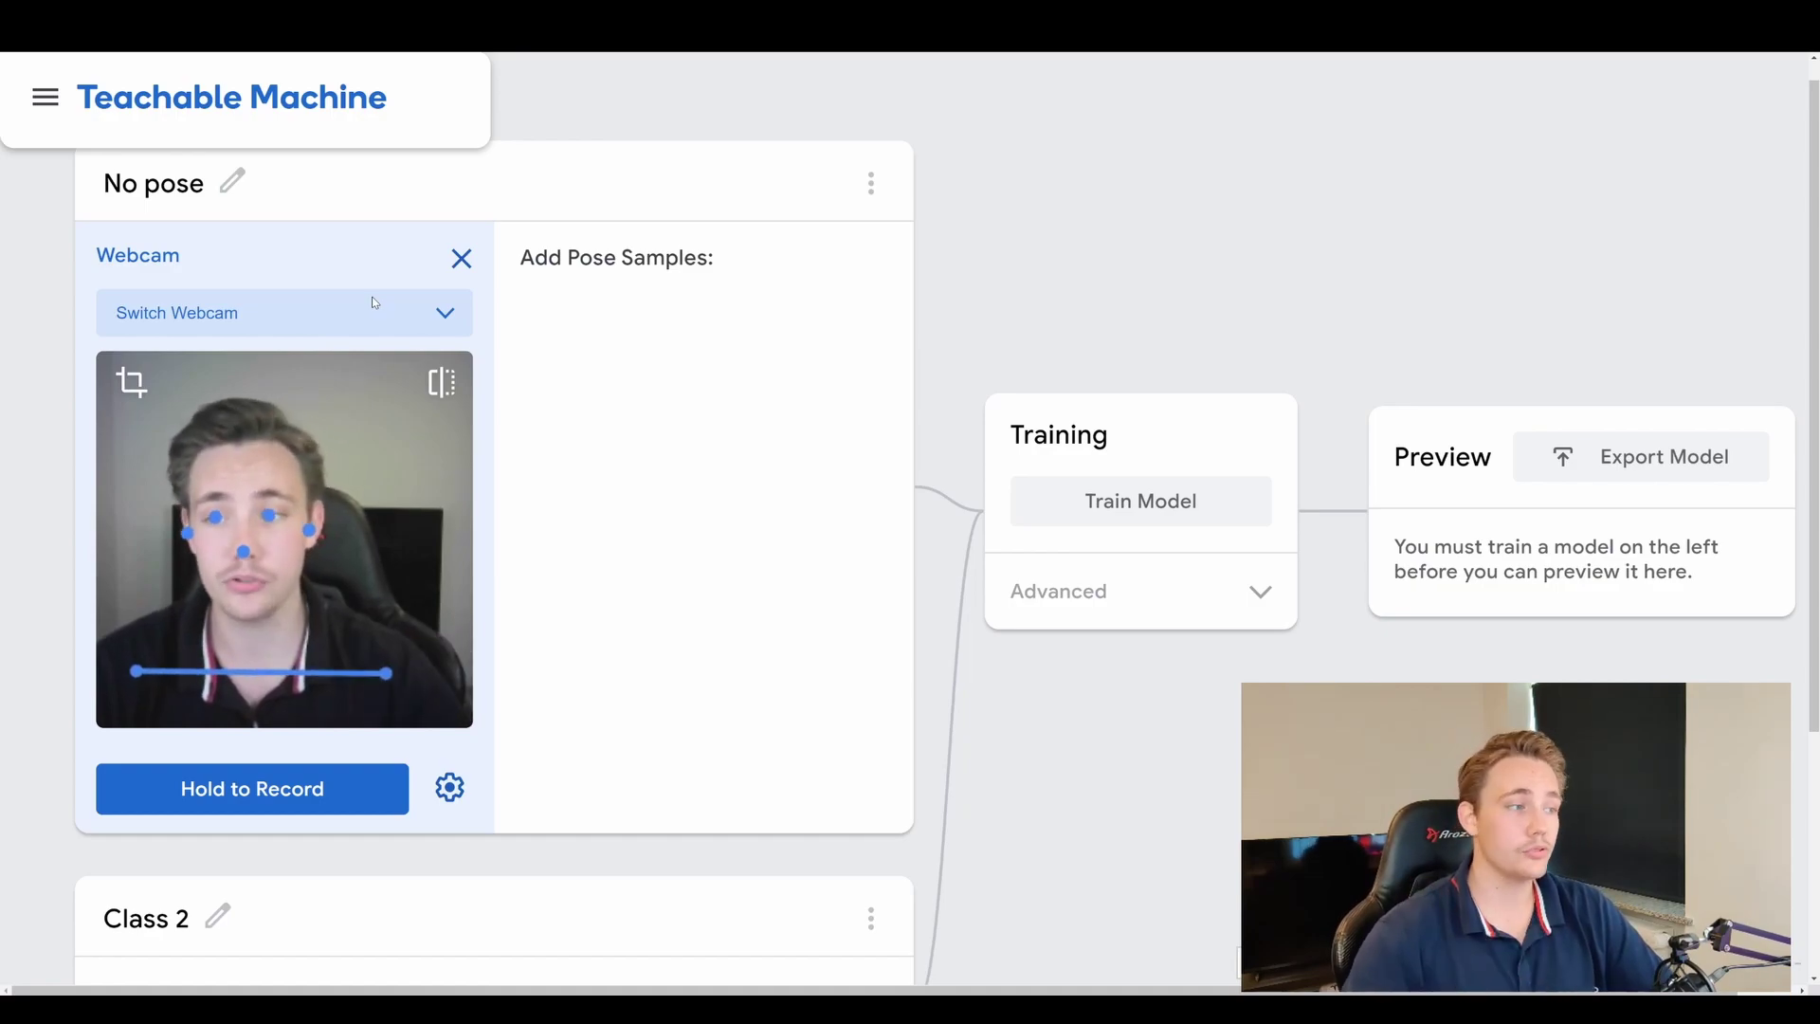
Check the available cameras in the Switch Webcam list, keeping the current camera.
click(254, 312)
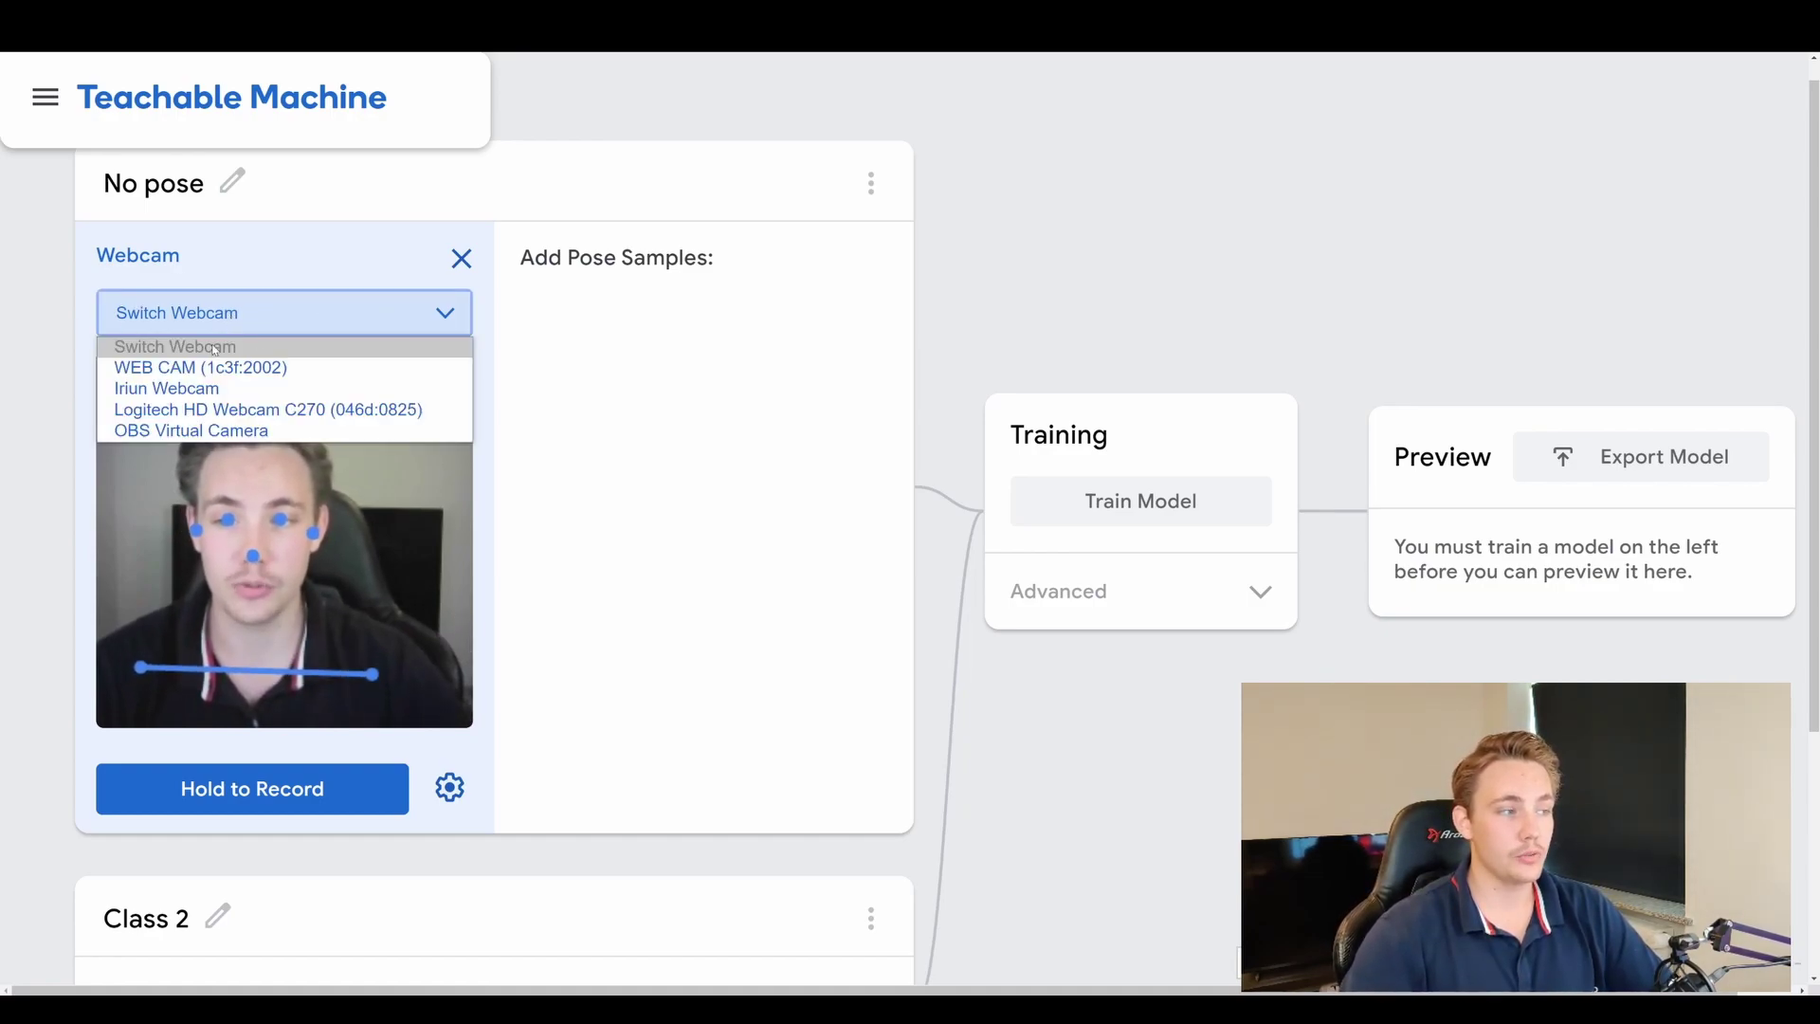
click(387, 280)
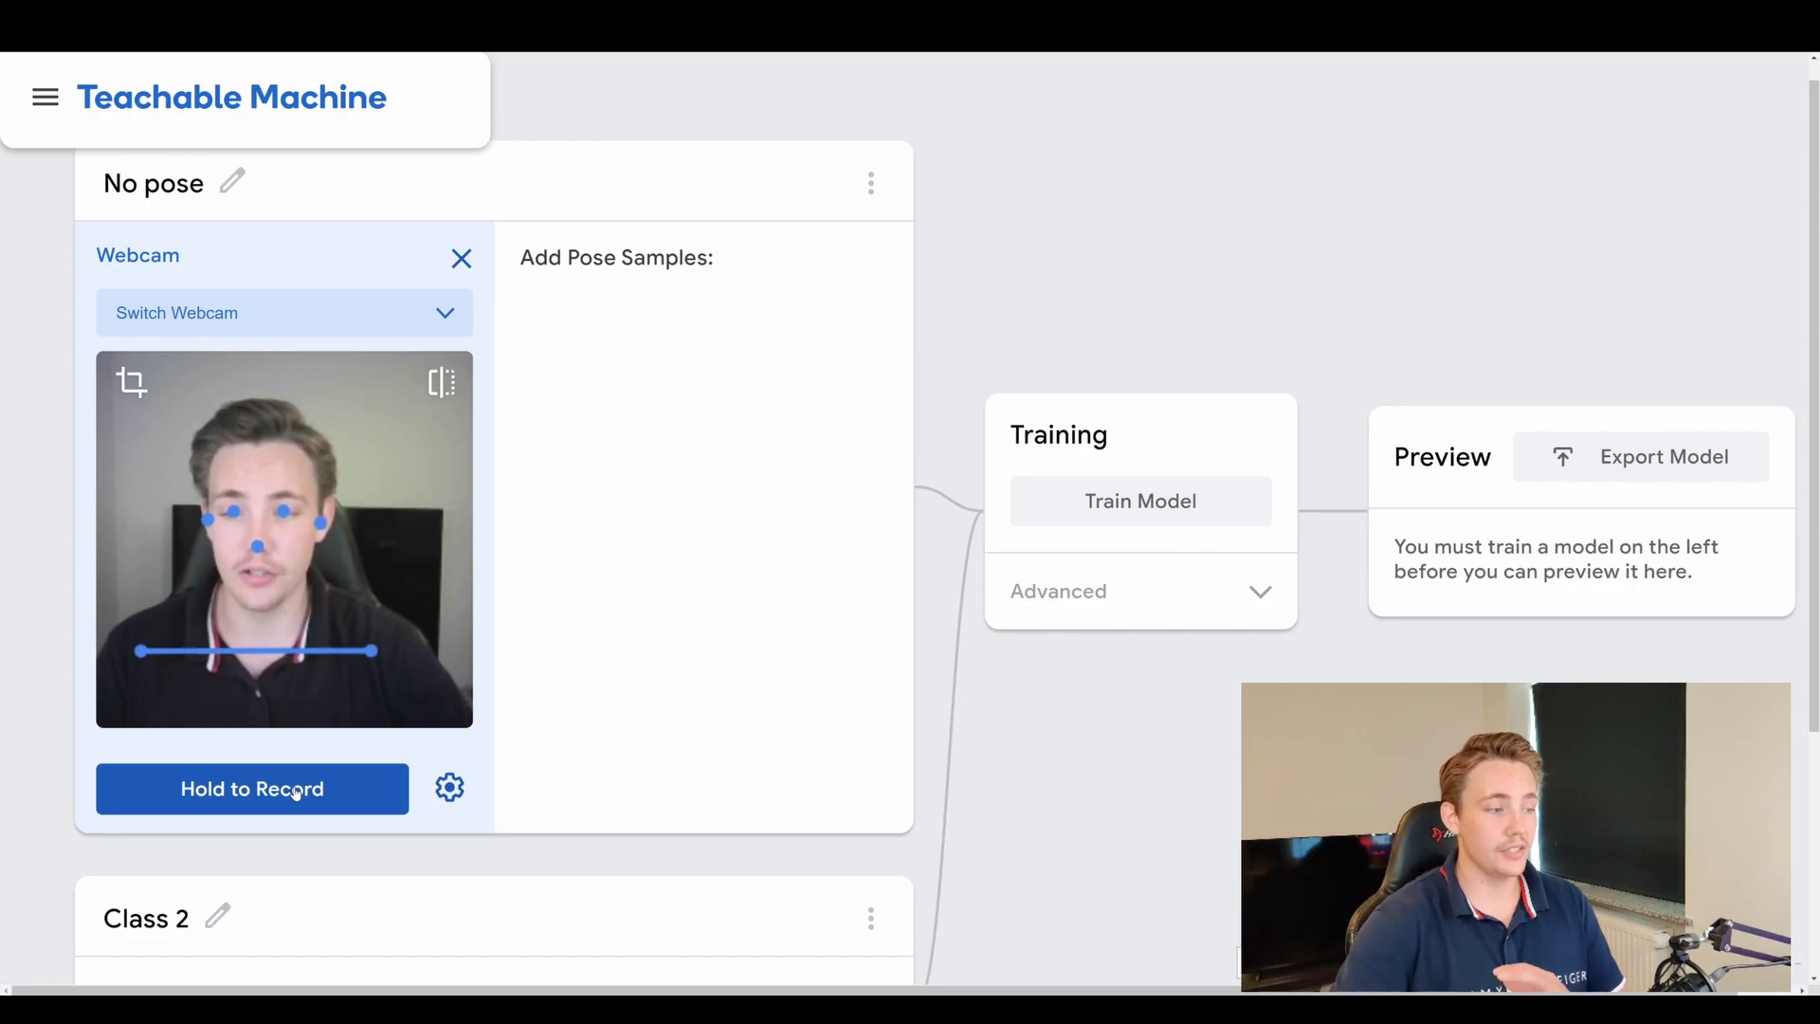
Record 101 pose samples of sitting still for the No pose class.
drag(293, 796, 294, 796)
drag(294, 796, 294, 796)
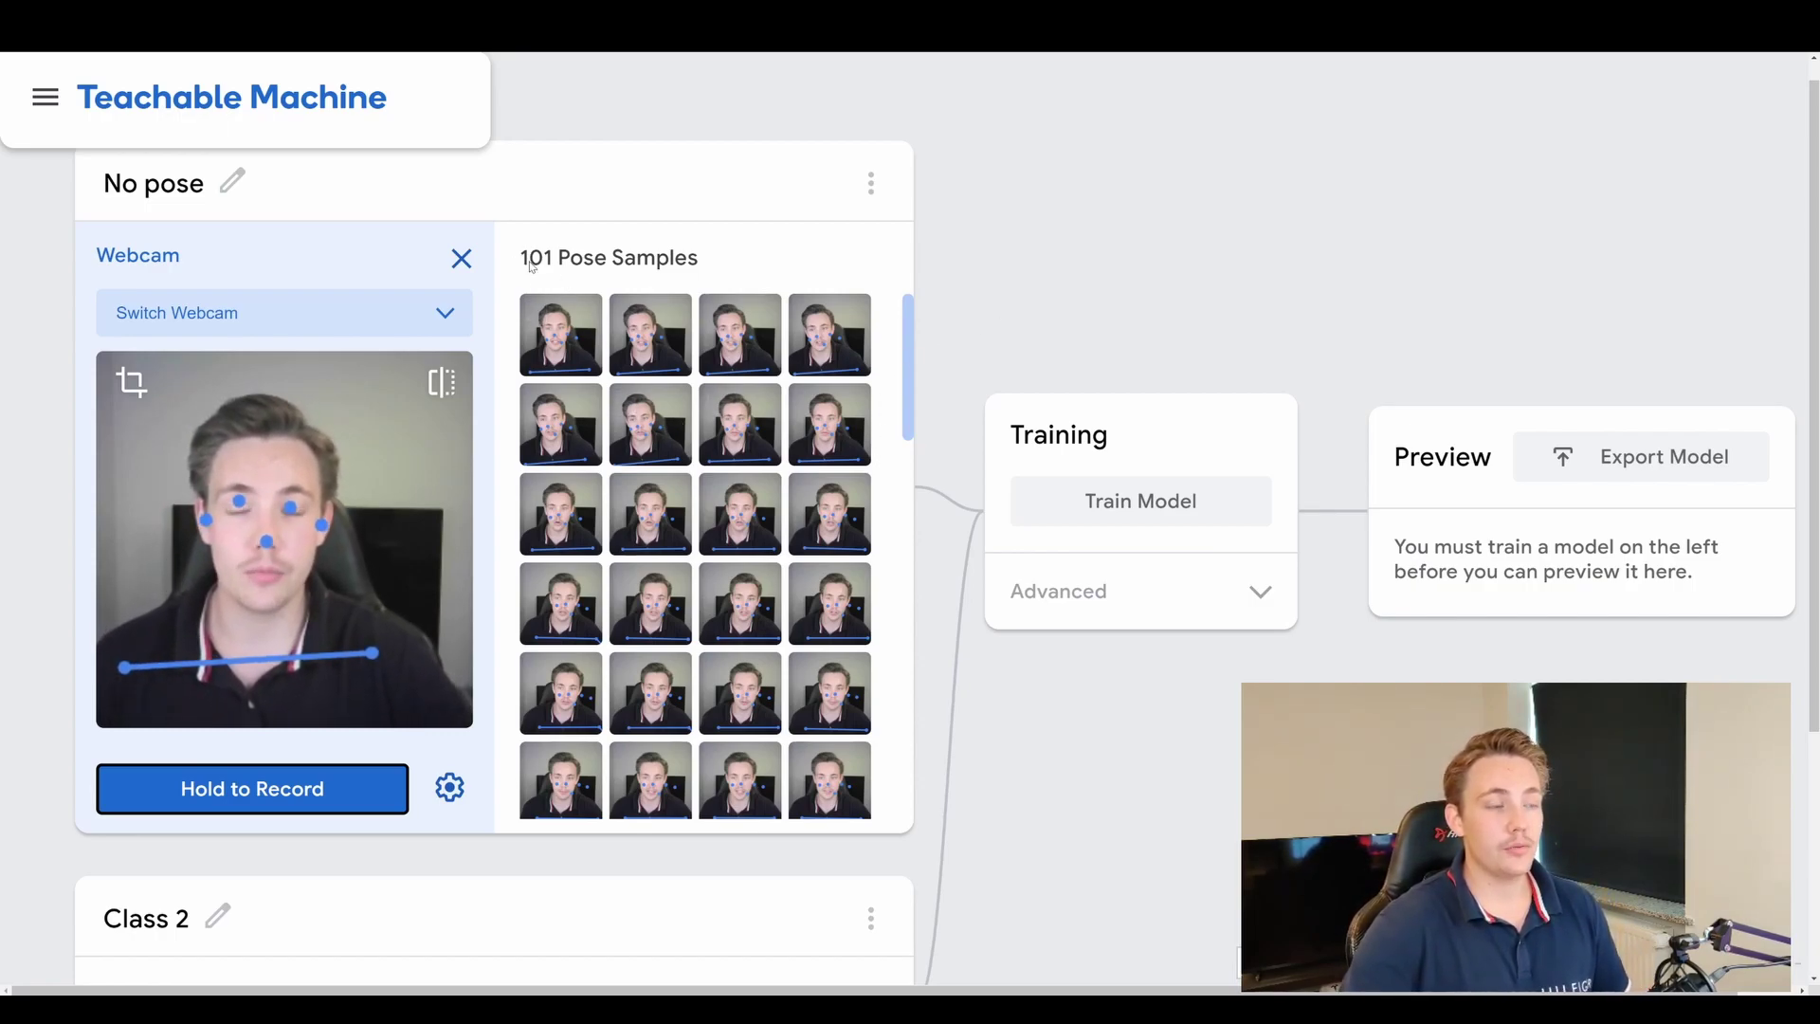
drag(908, 361, 931, 724)
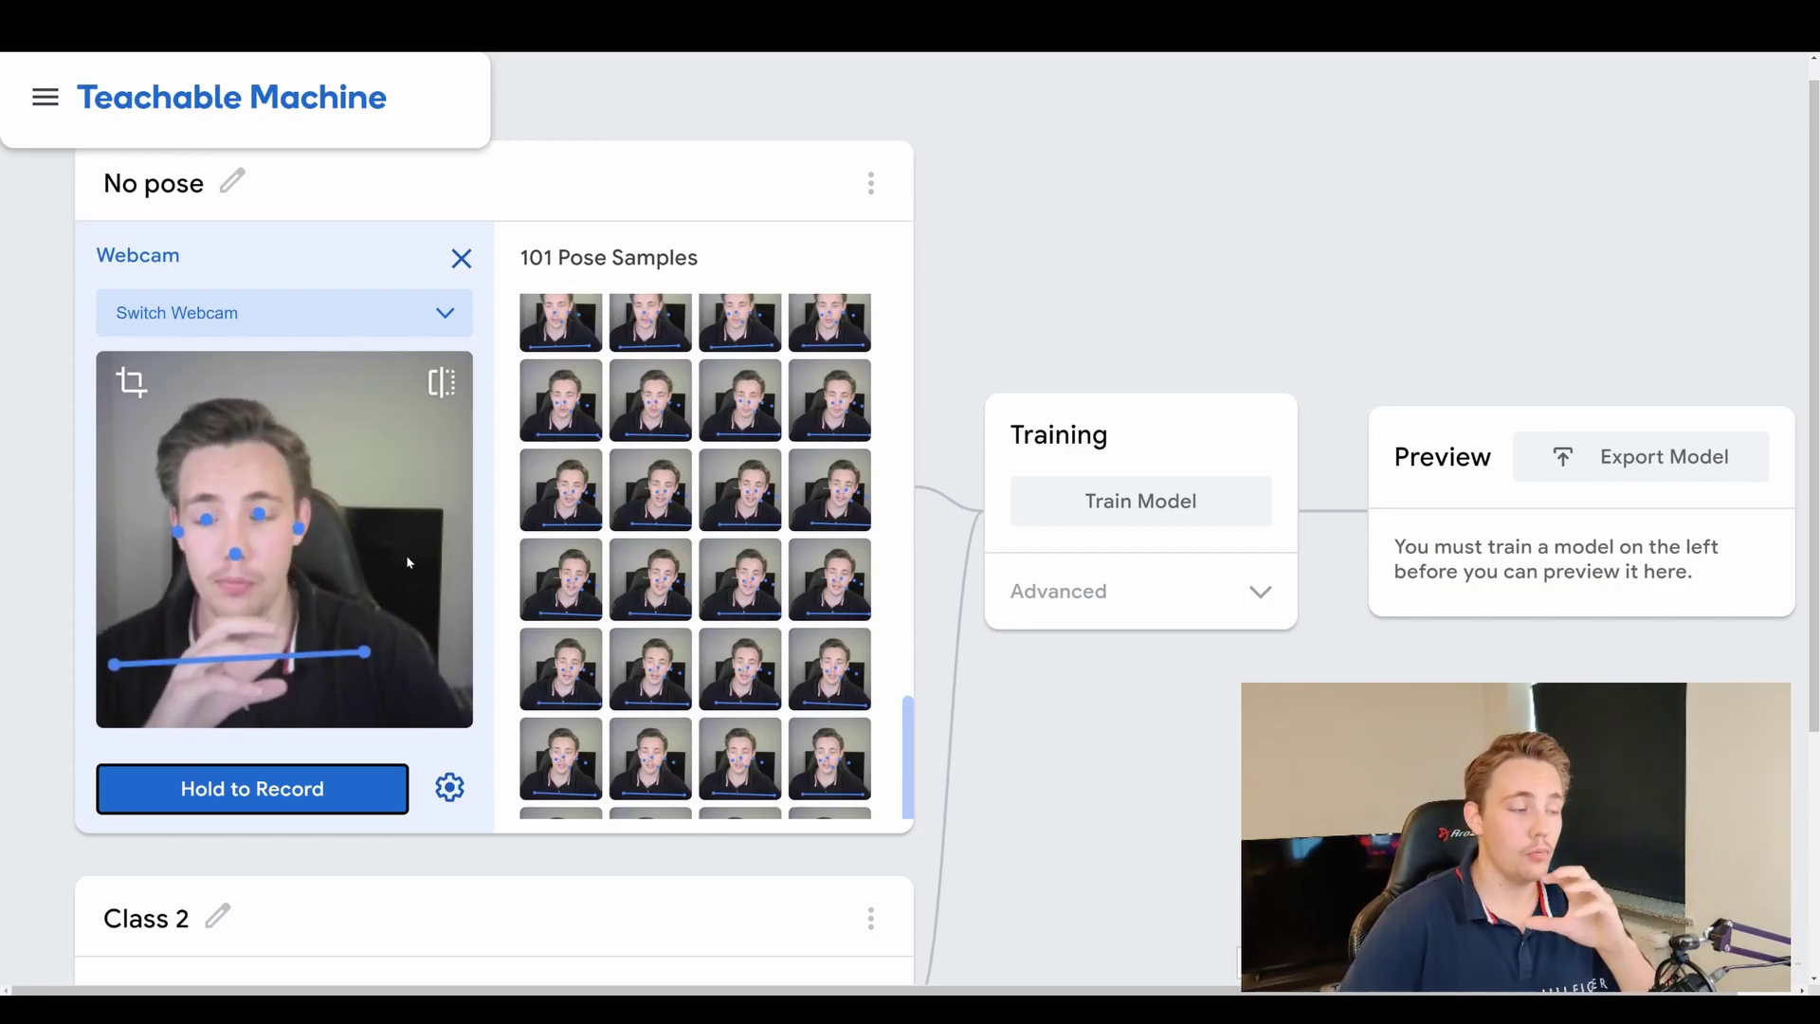
scroll(407, 562, down, 3)
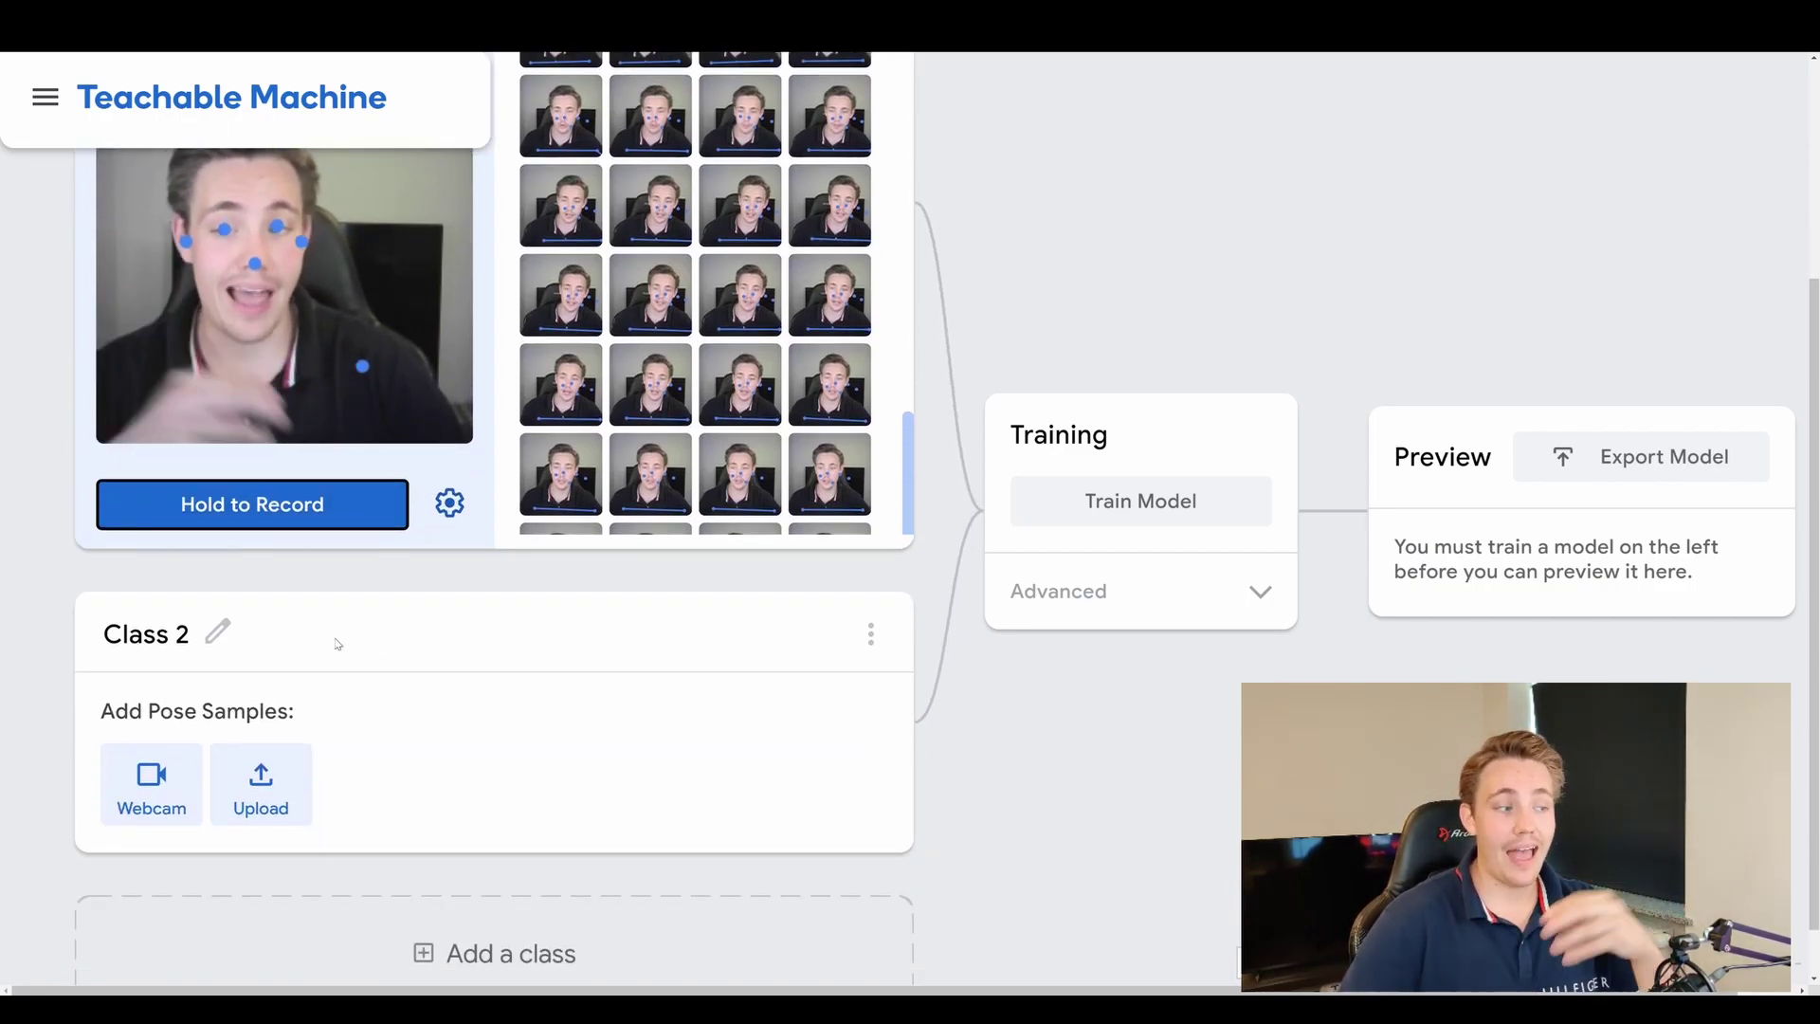
Rename Class 2 to 'Wave' and turn on its webcam feed.
click(218, 641)
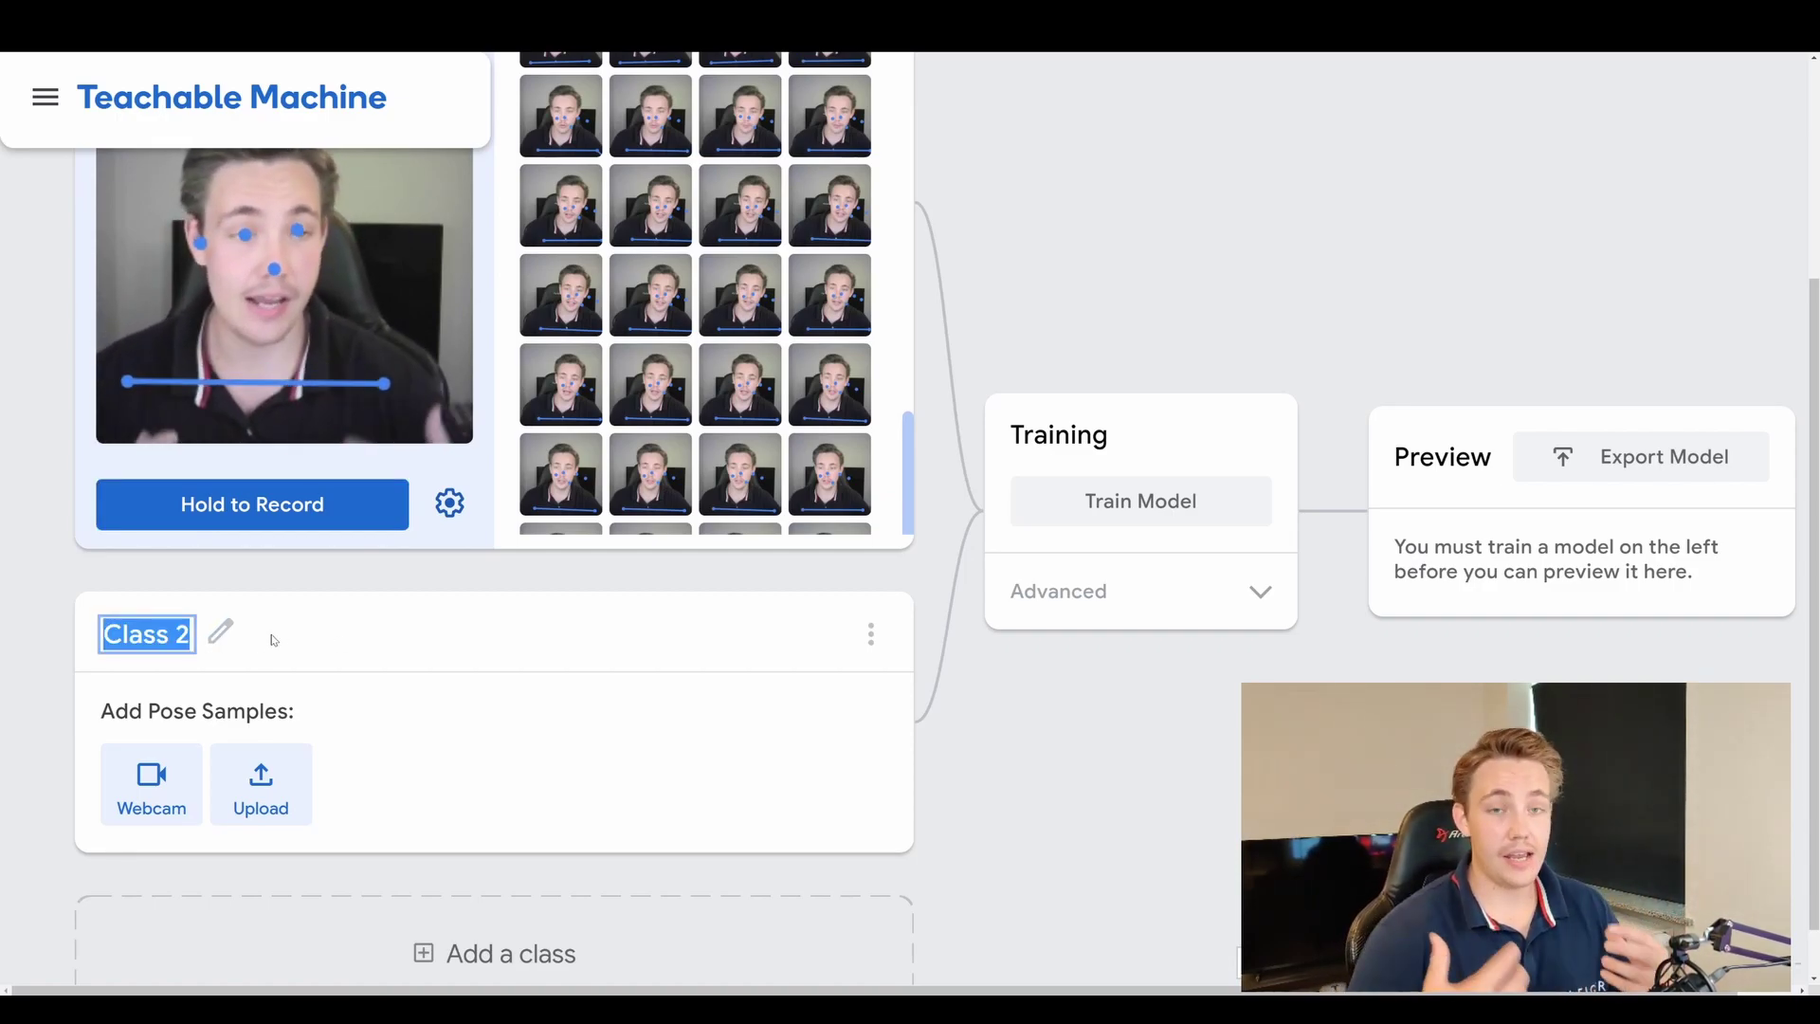
text(Wave)
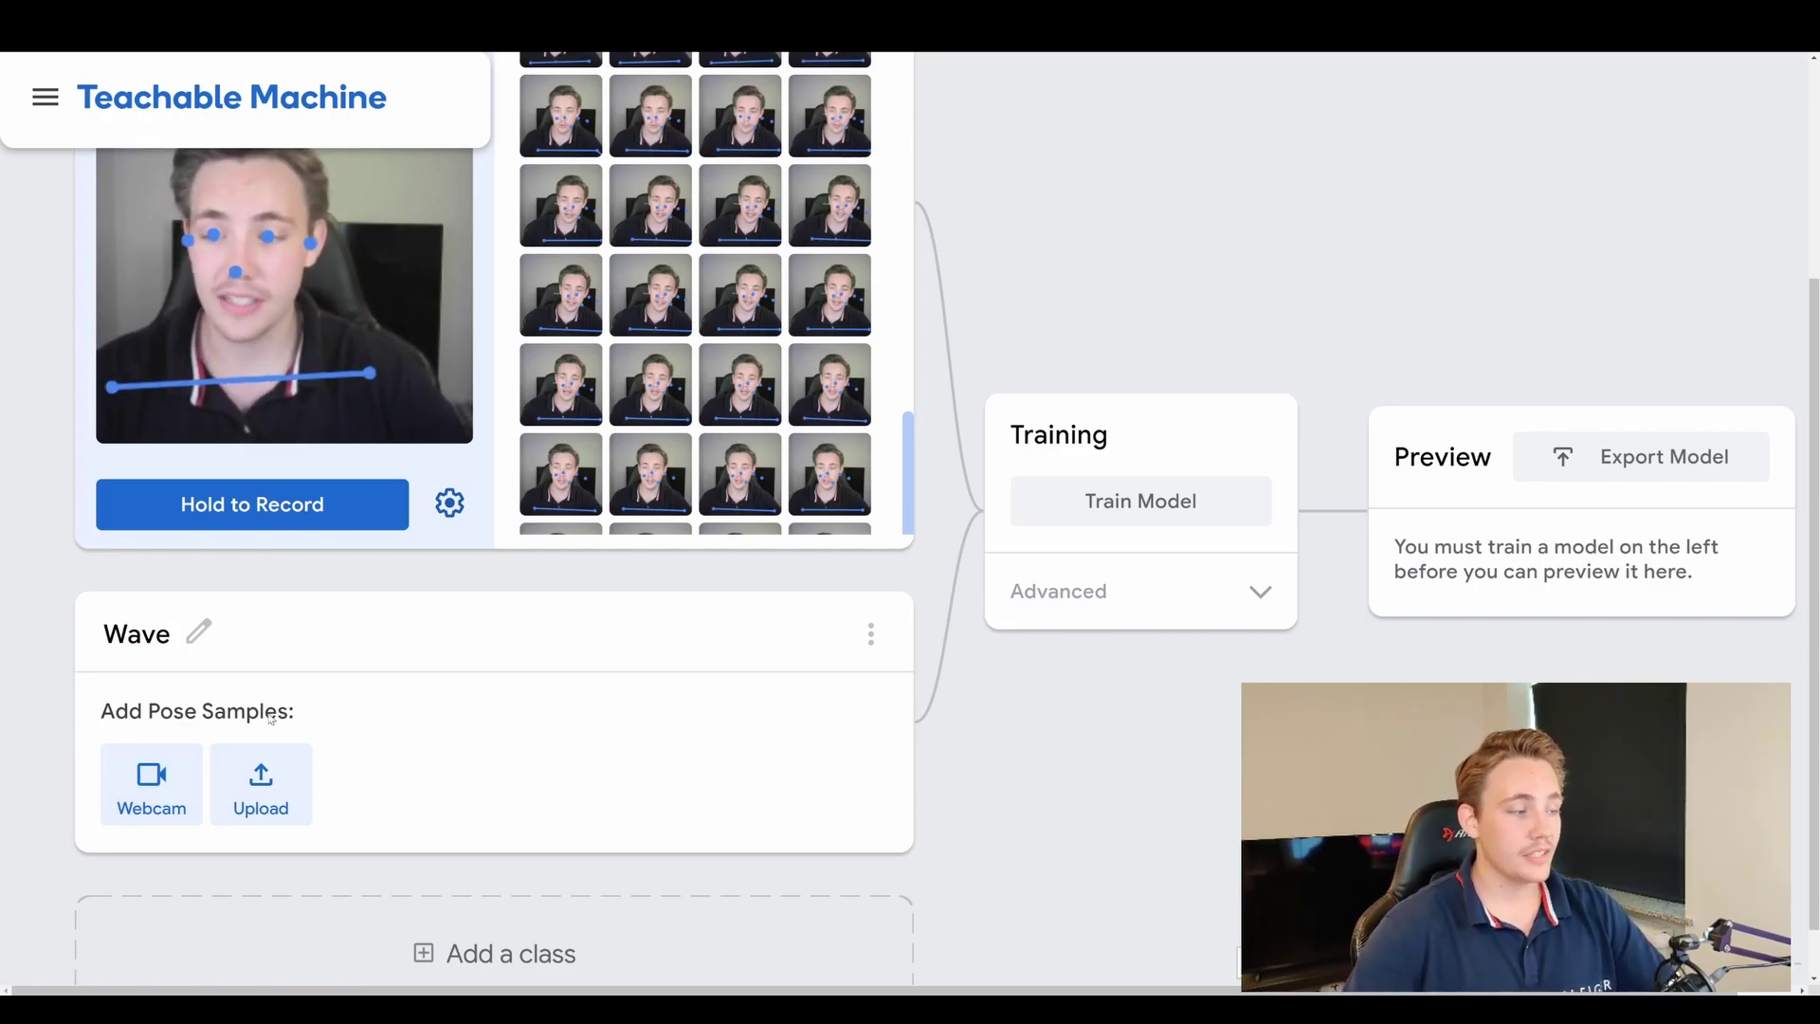
click(152, 784)
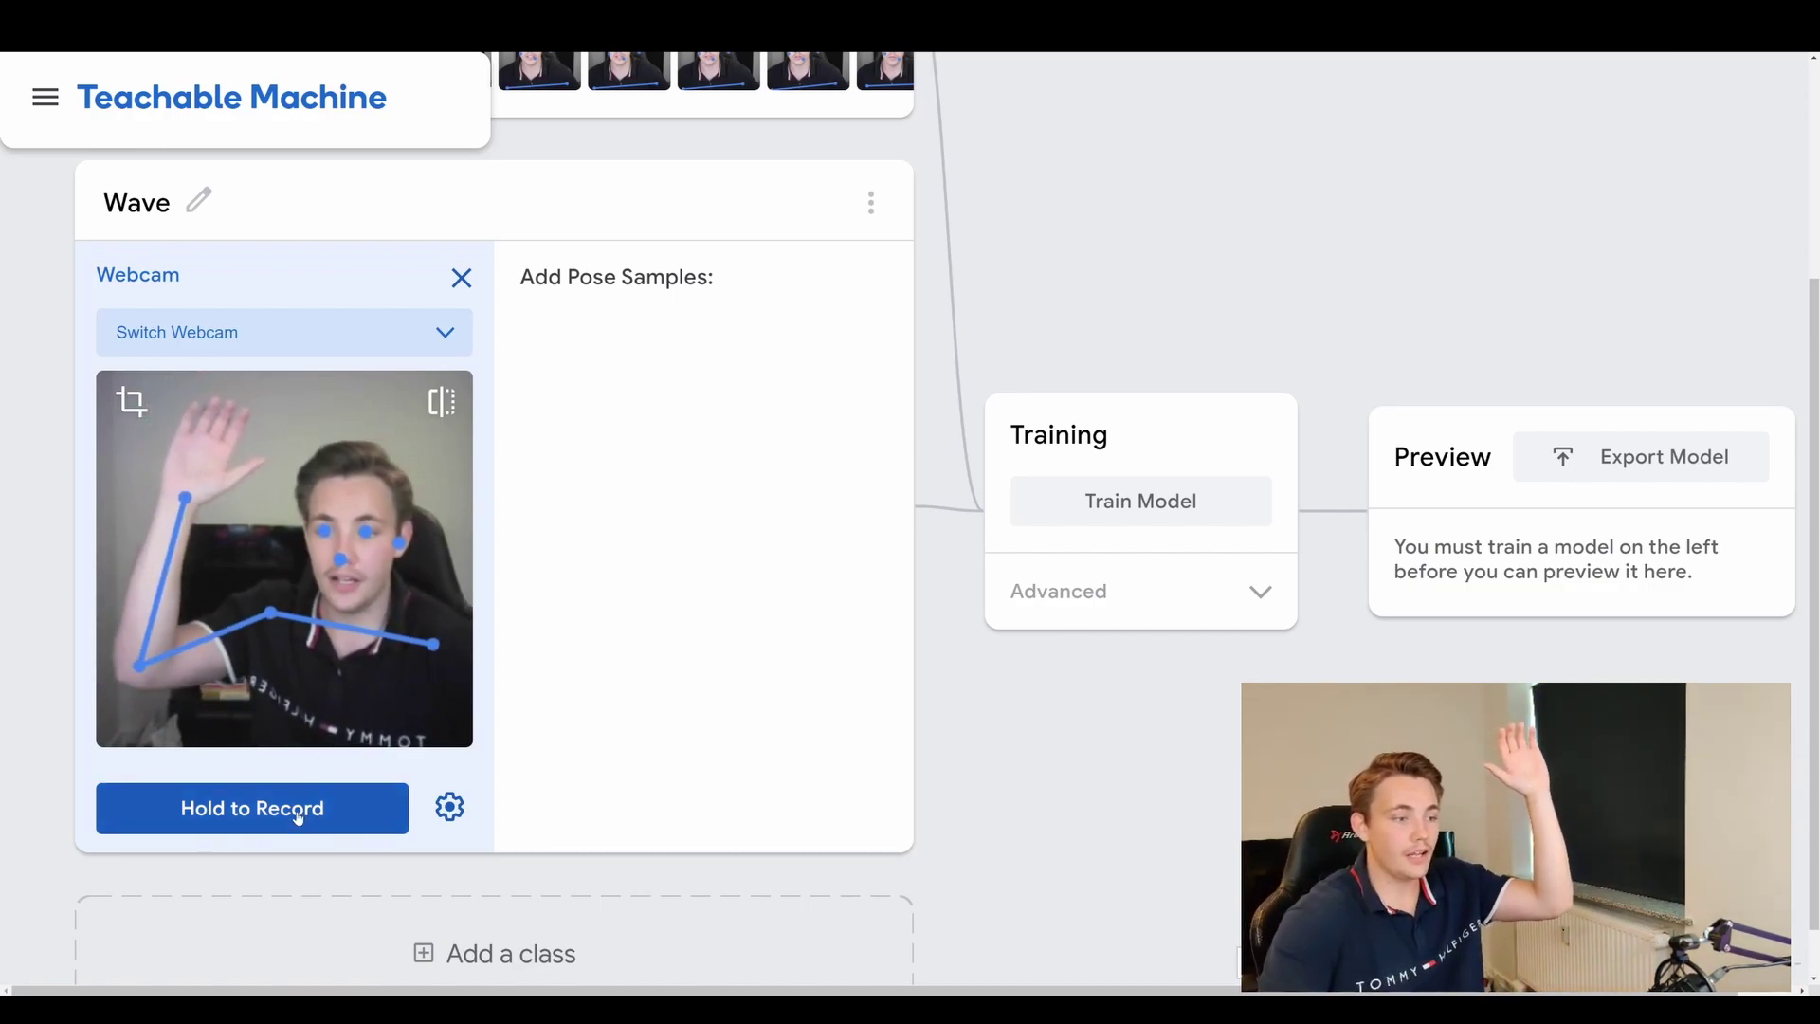
Record 102 pose samples of a raised waving hand for the Wave class.
drag(300, 815, 298, 813)
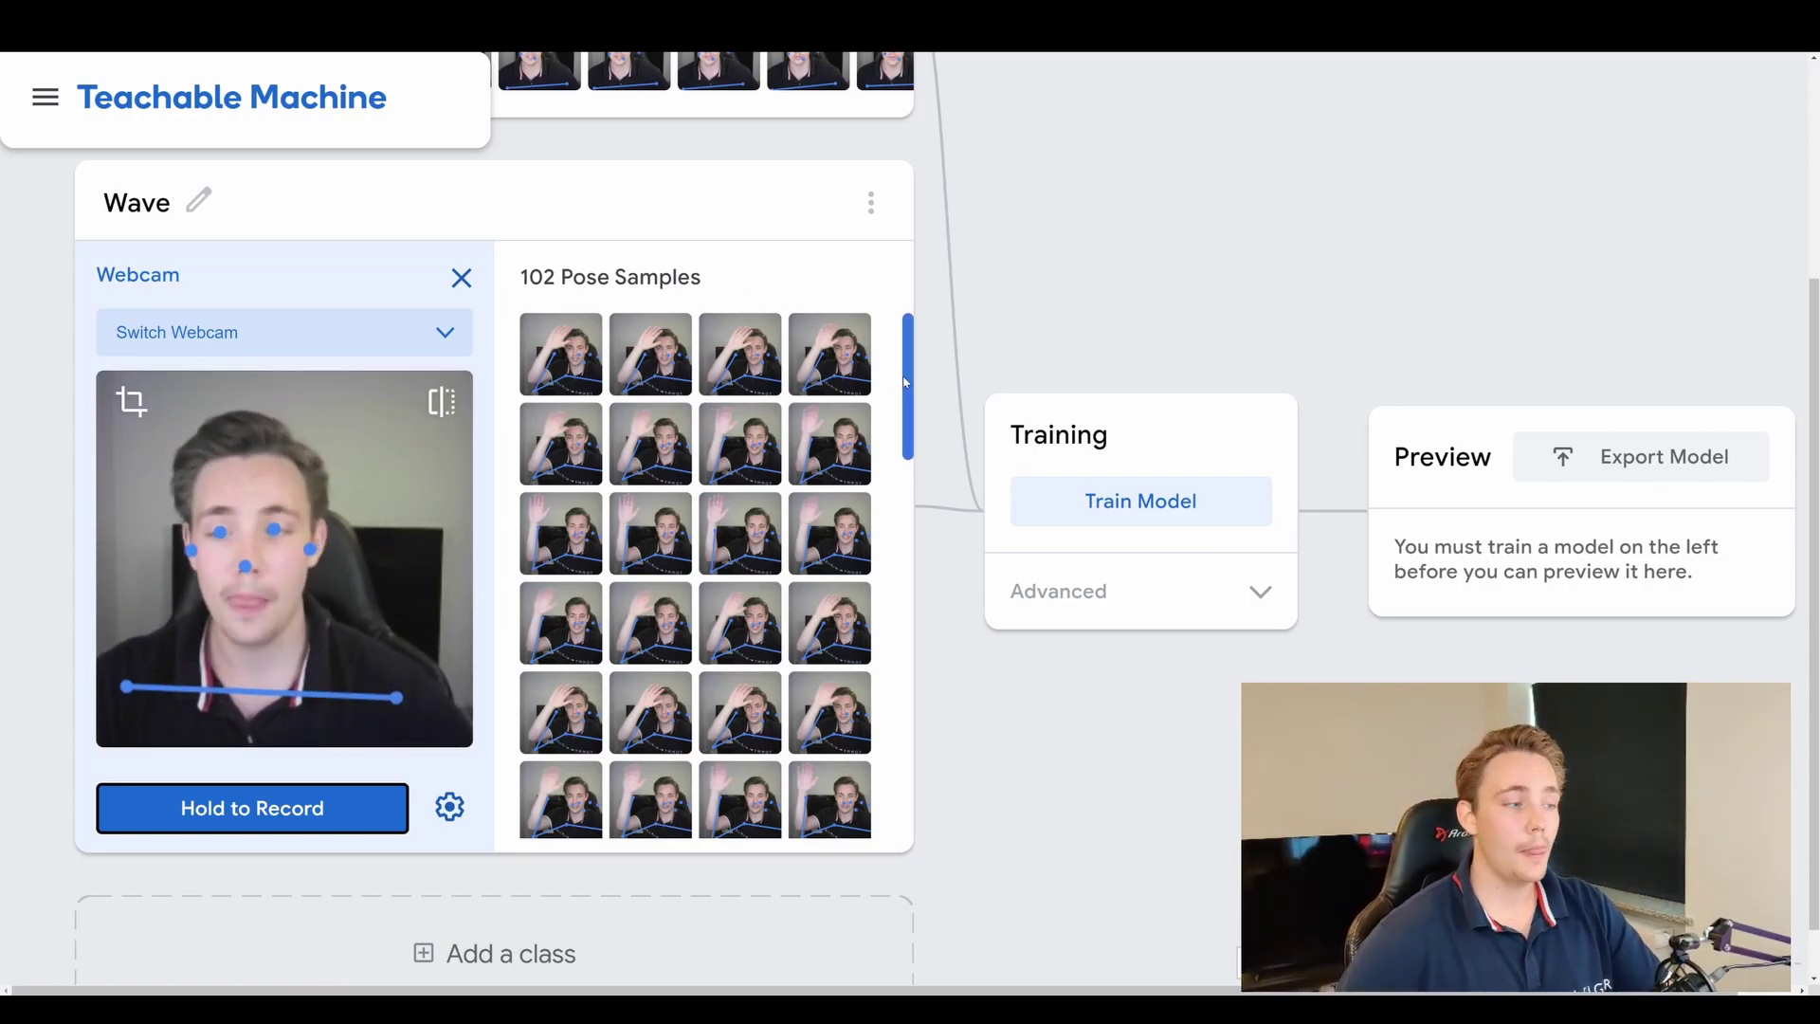
scroll(865, 408, down, 4)
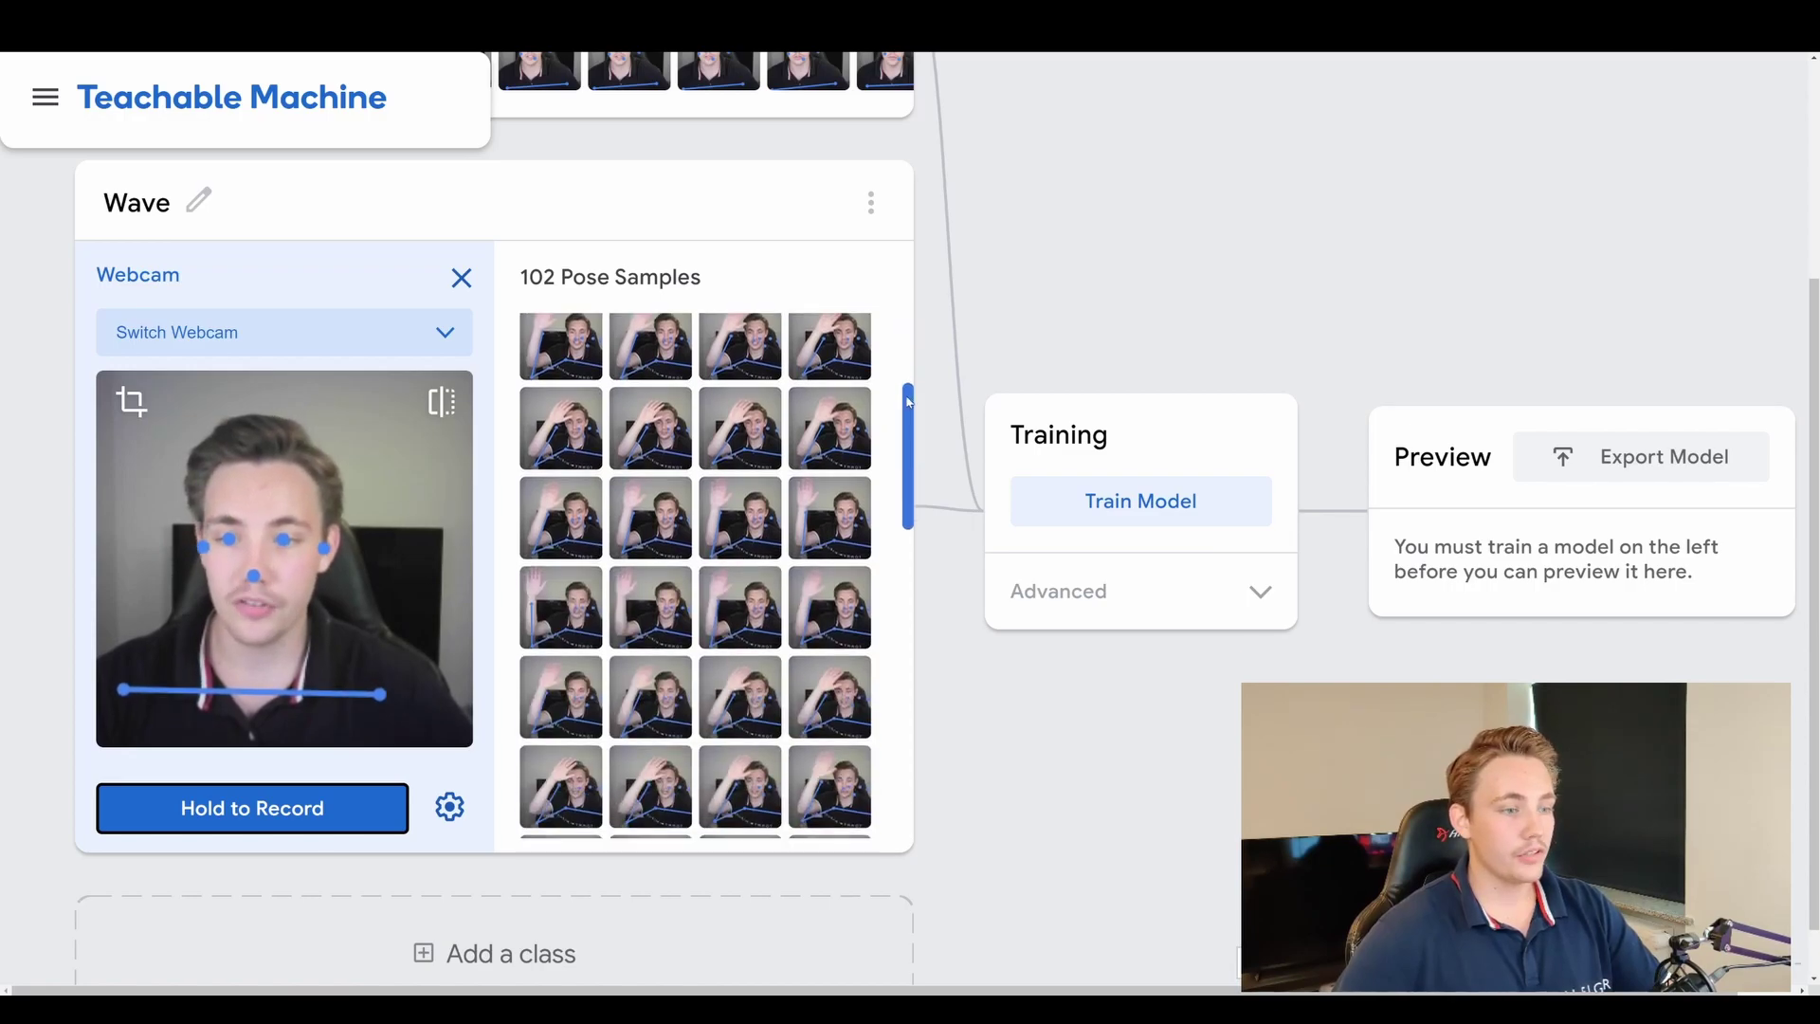
scroll(954, 393, down, 1)
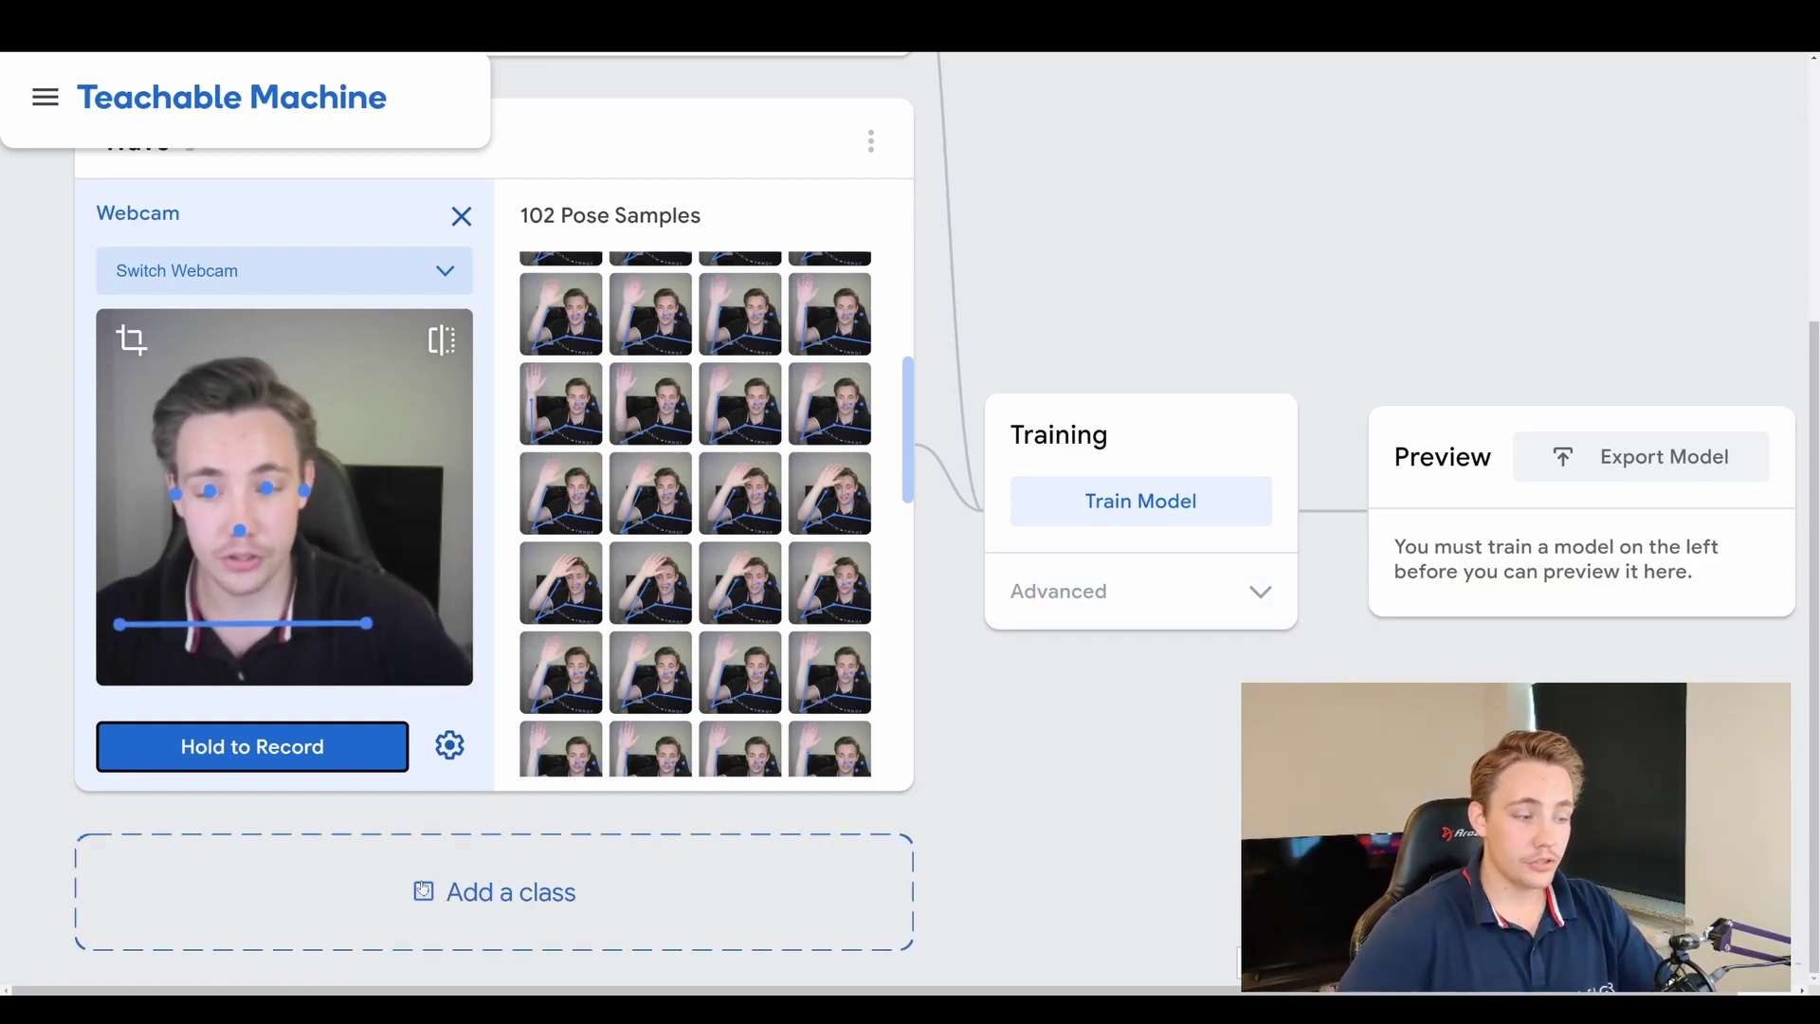
Add an empty third class, Class 3, beneath the Wave class.
click(452, 876)
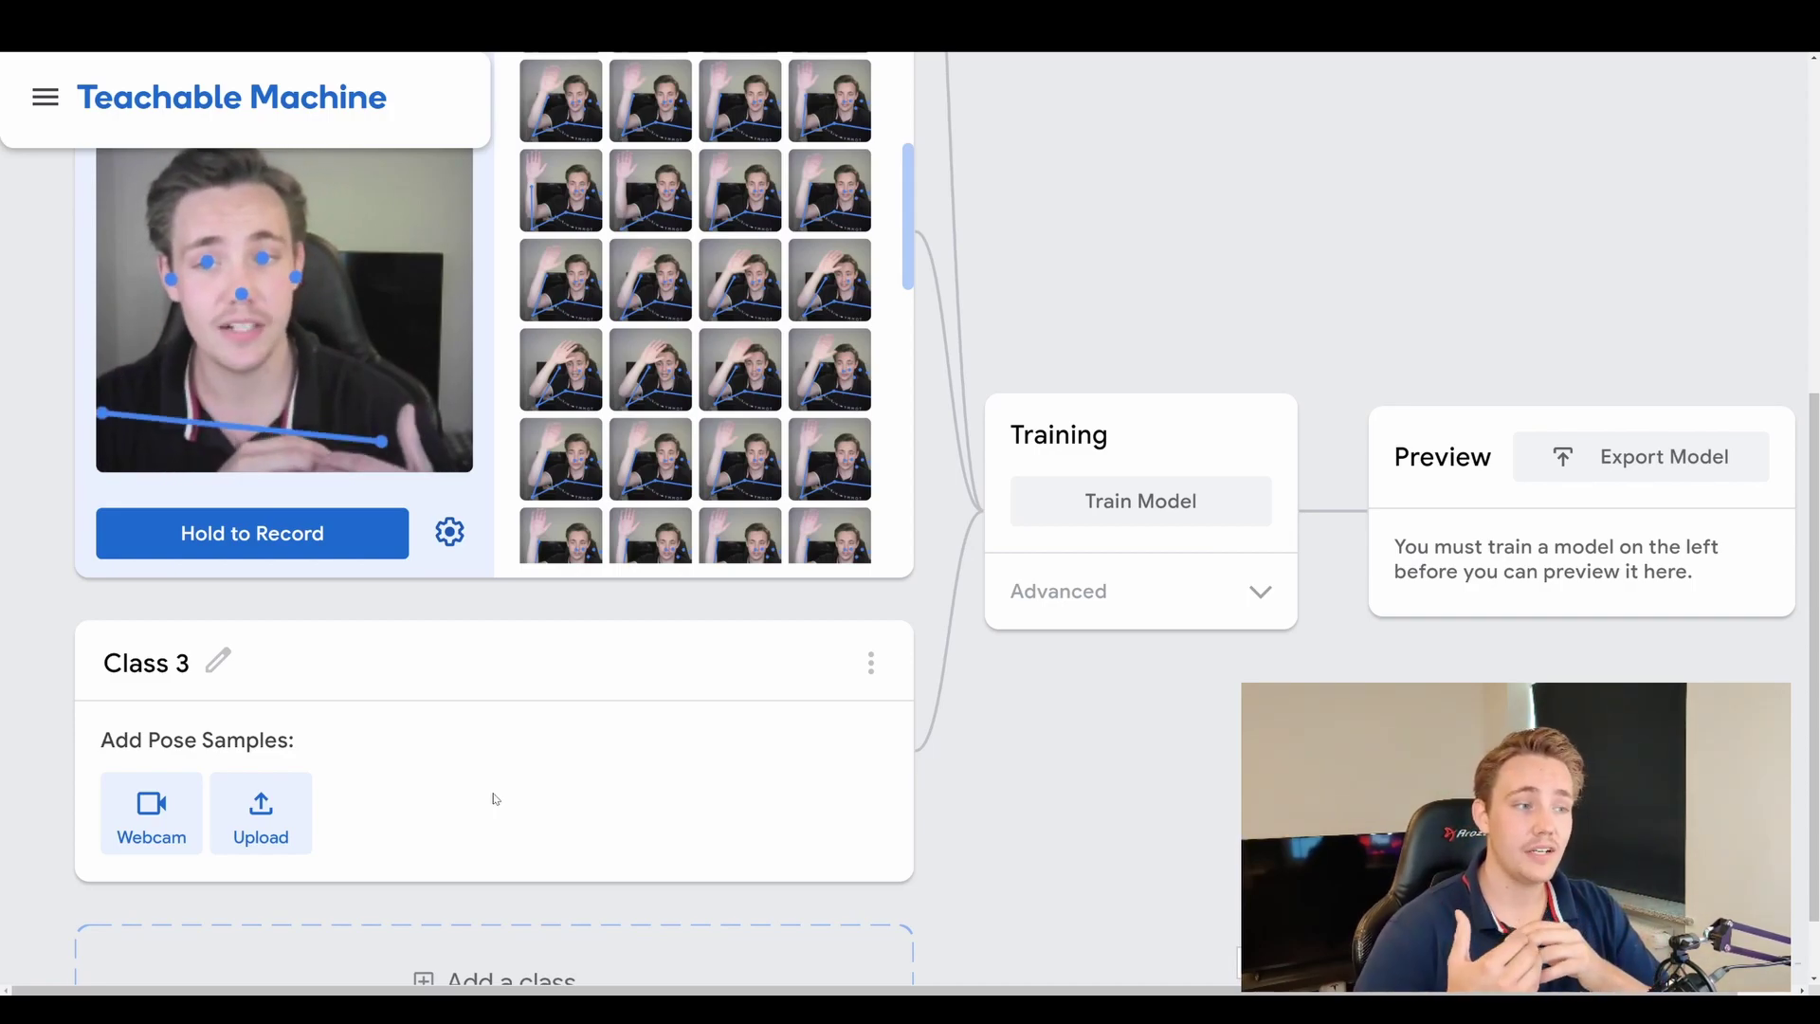
scroll(546, 682, up, 1)
scroll(652, 481, up, 3)
scroll(654, 482, up, 1)
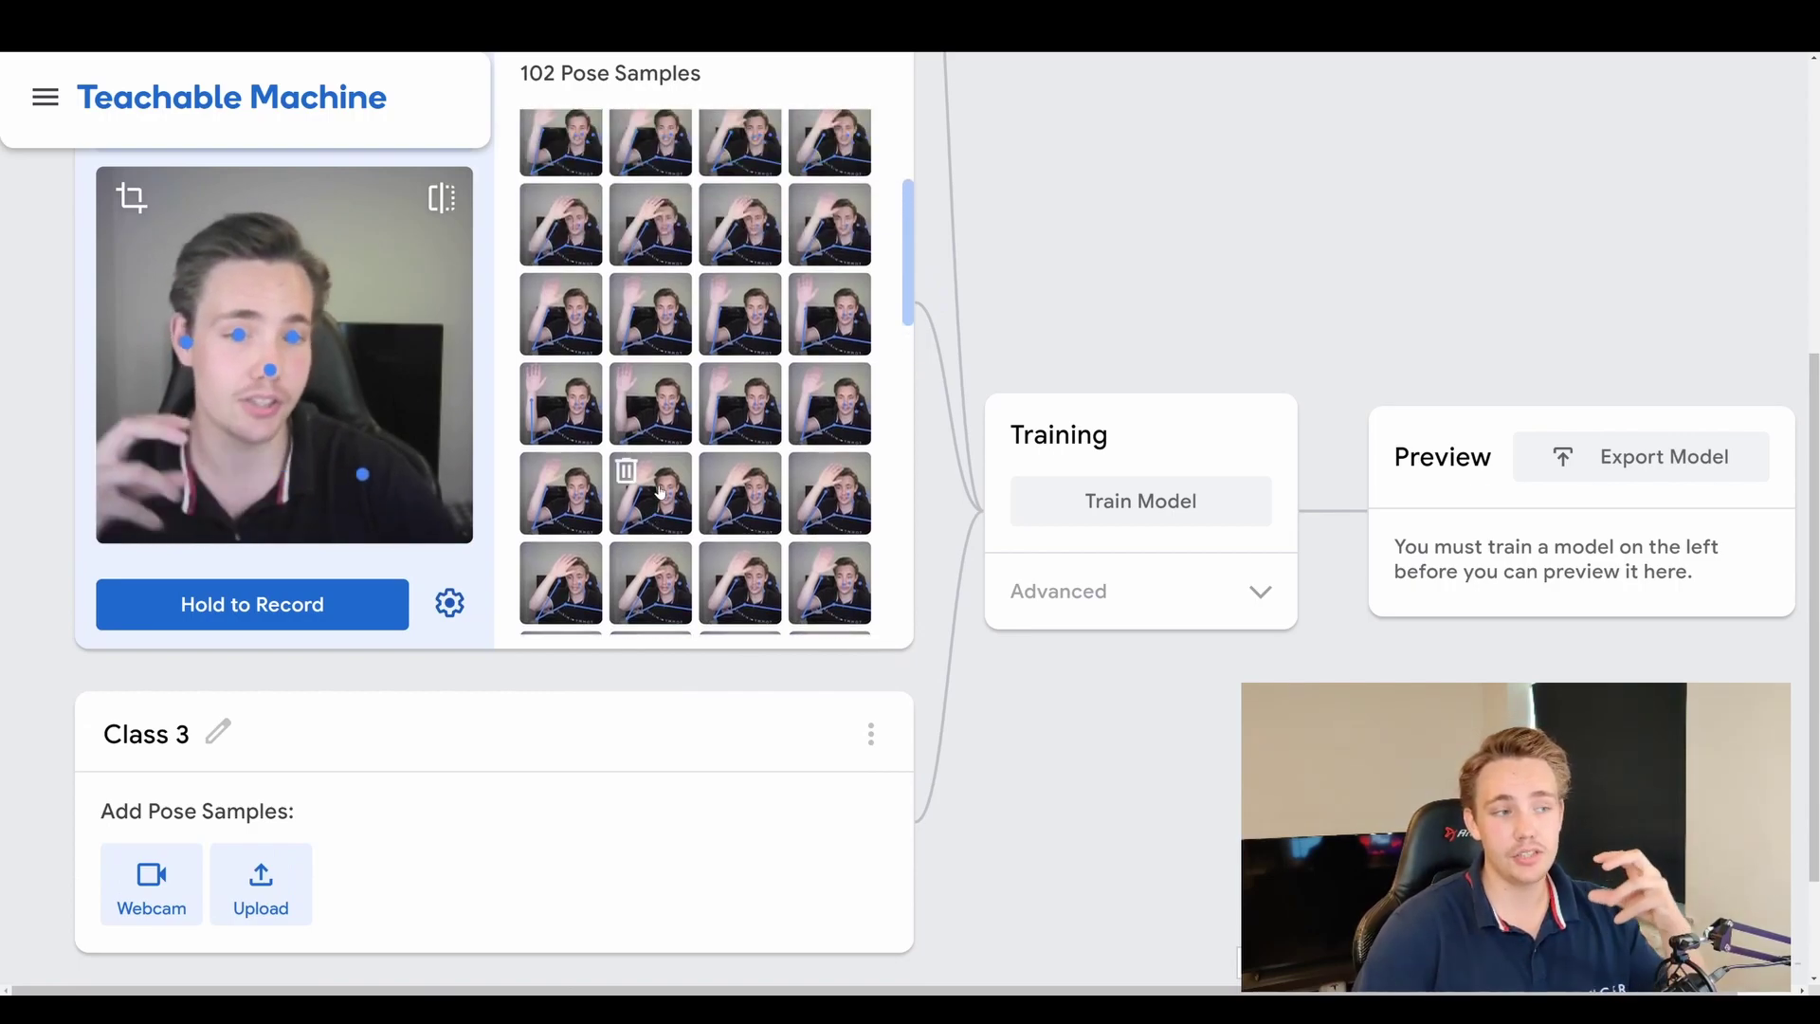
scroll(665, 491, up, 3)
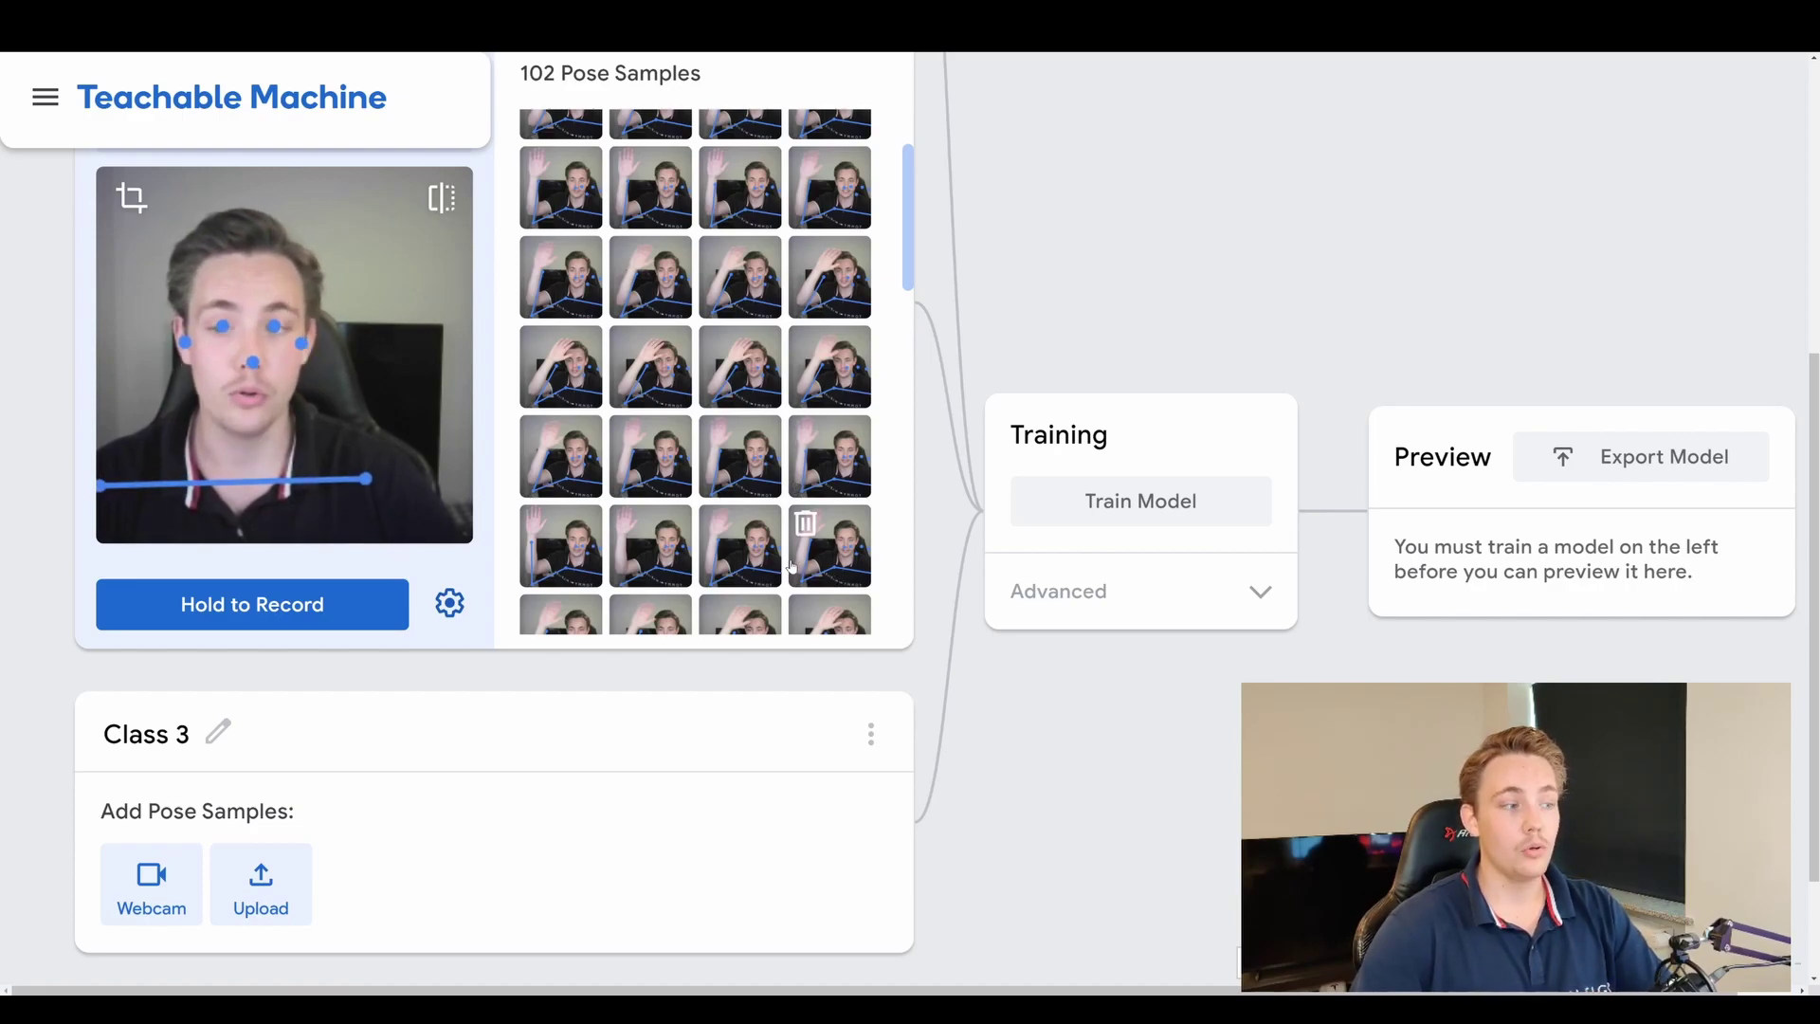
Rename Class 3 to 'Right wave'.
scroll(793, 566, down, 1)
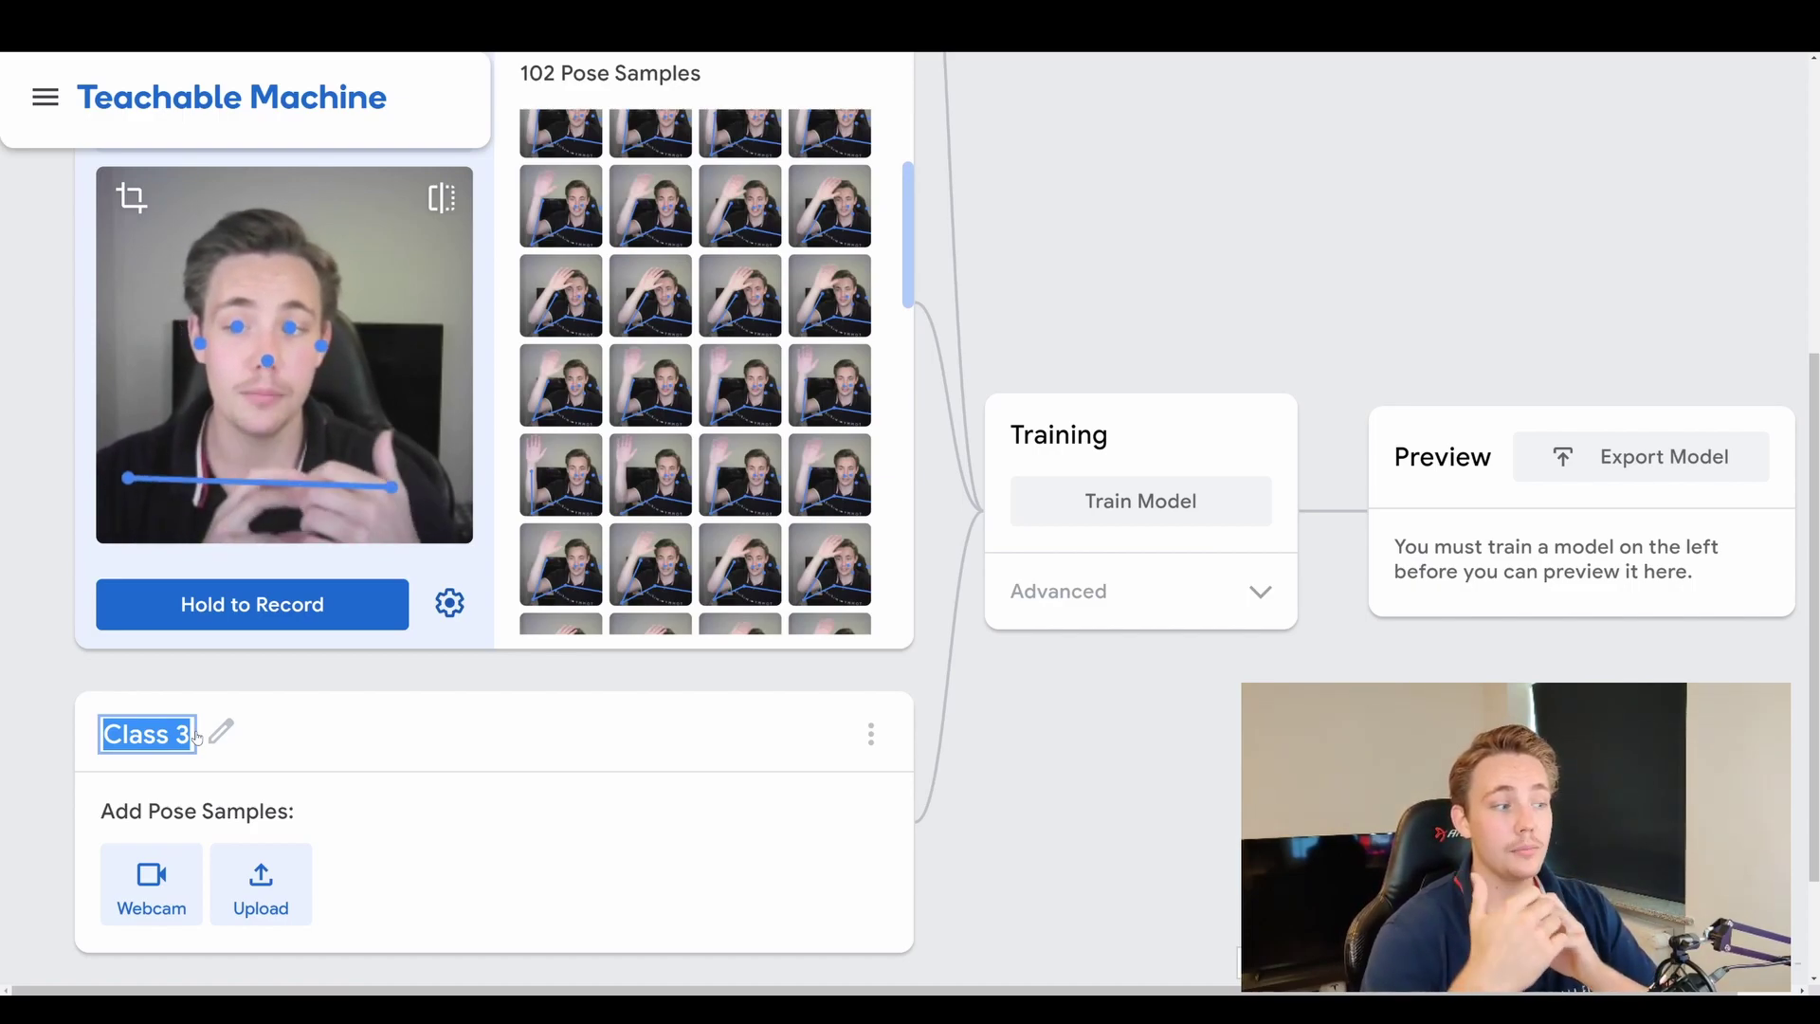
text(Right wave)
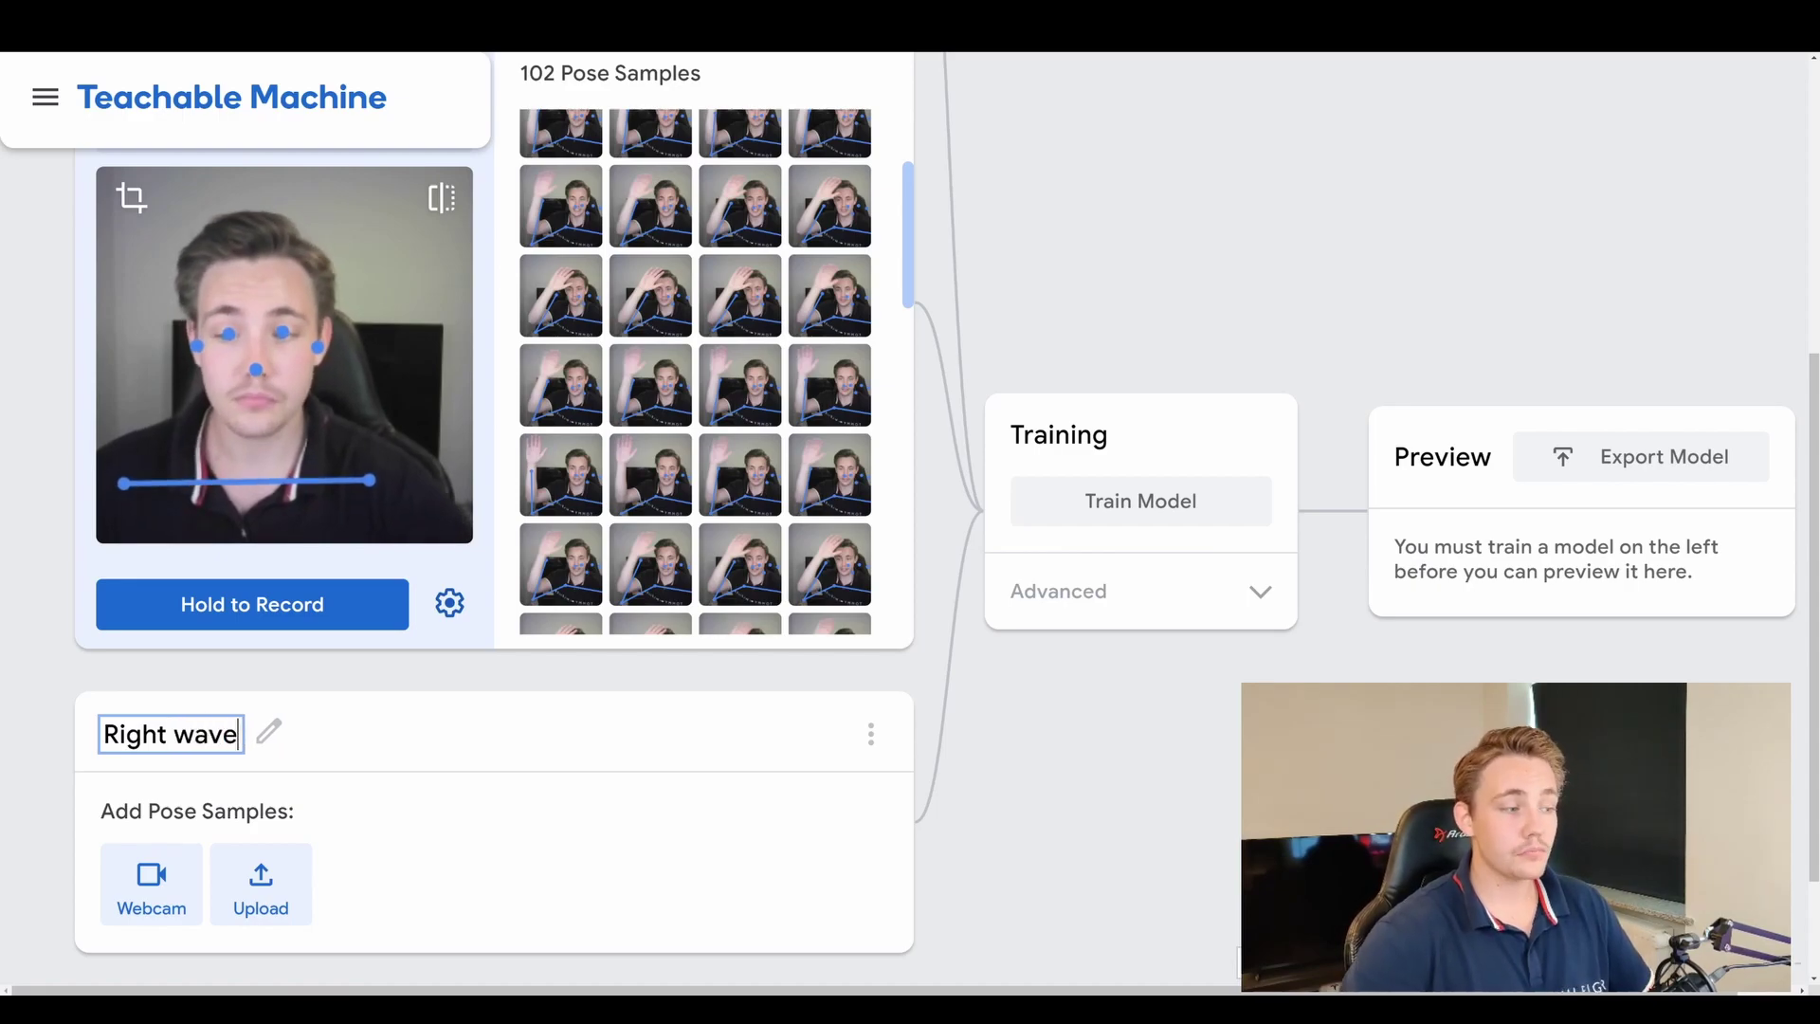
key(Return)
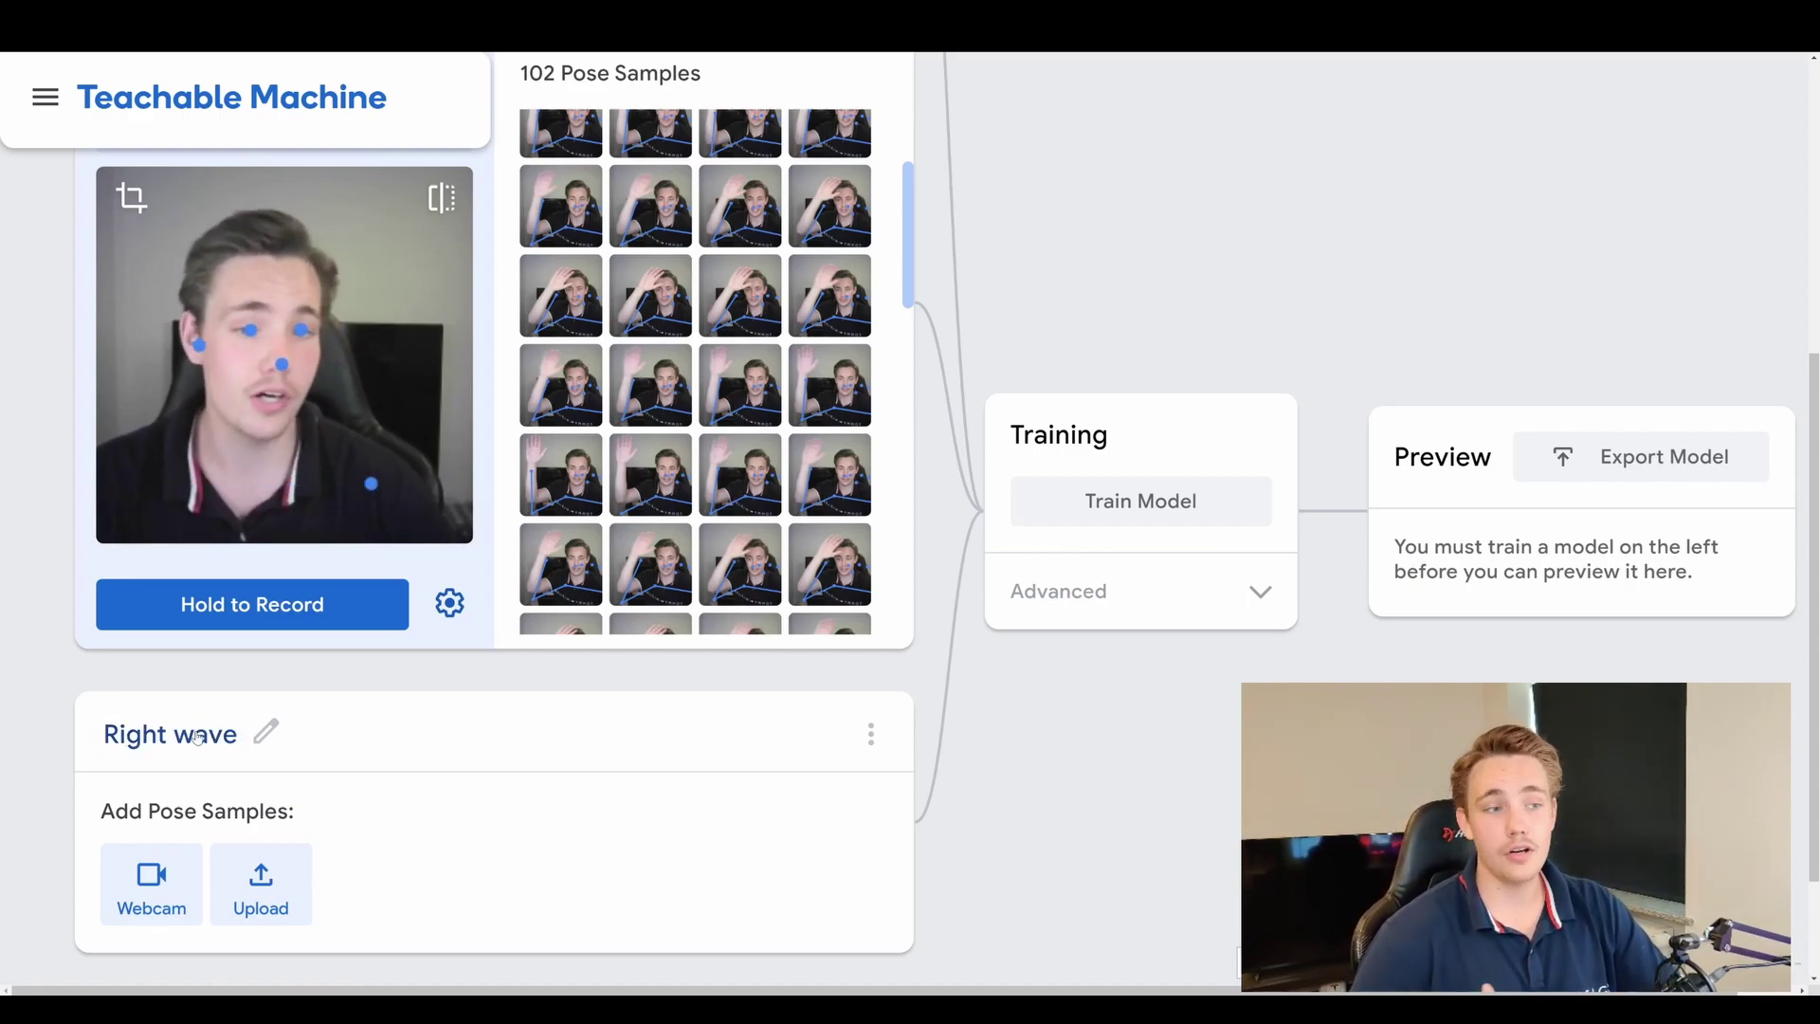
Rename the Wave class to 'Left Wave'.
scroll(263, 767, up, 3)
click(133, 282)
click(104, 283)
text(LeftWave)
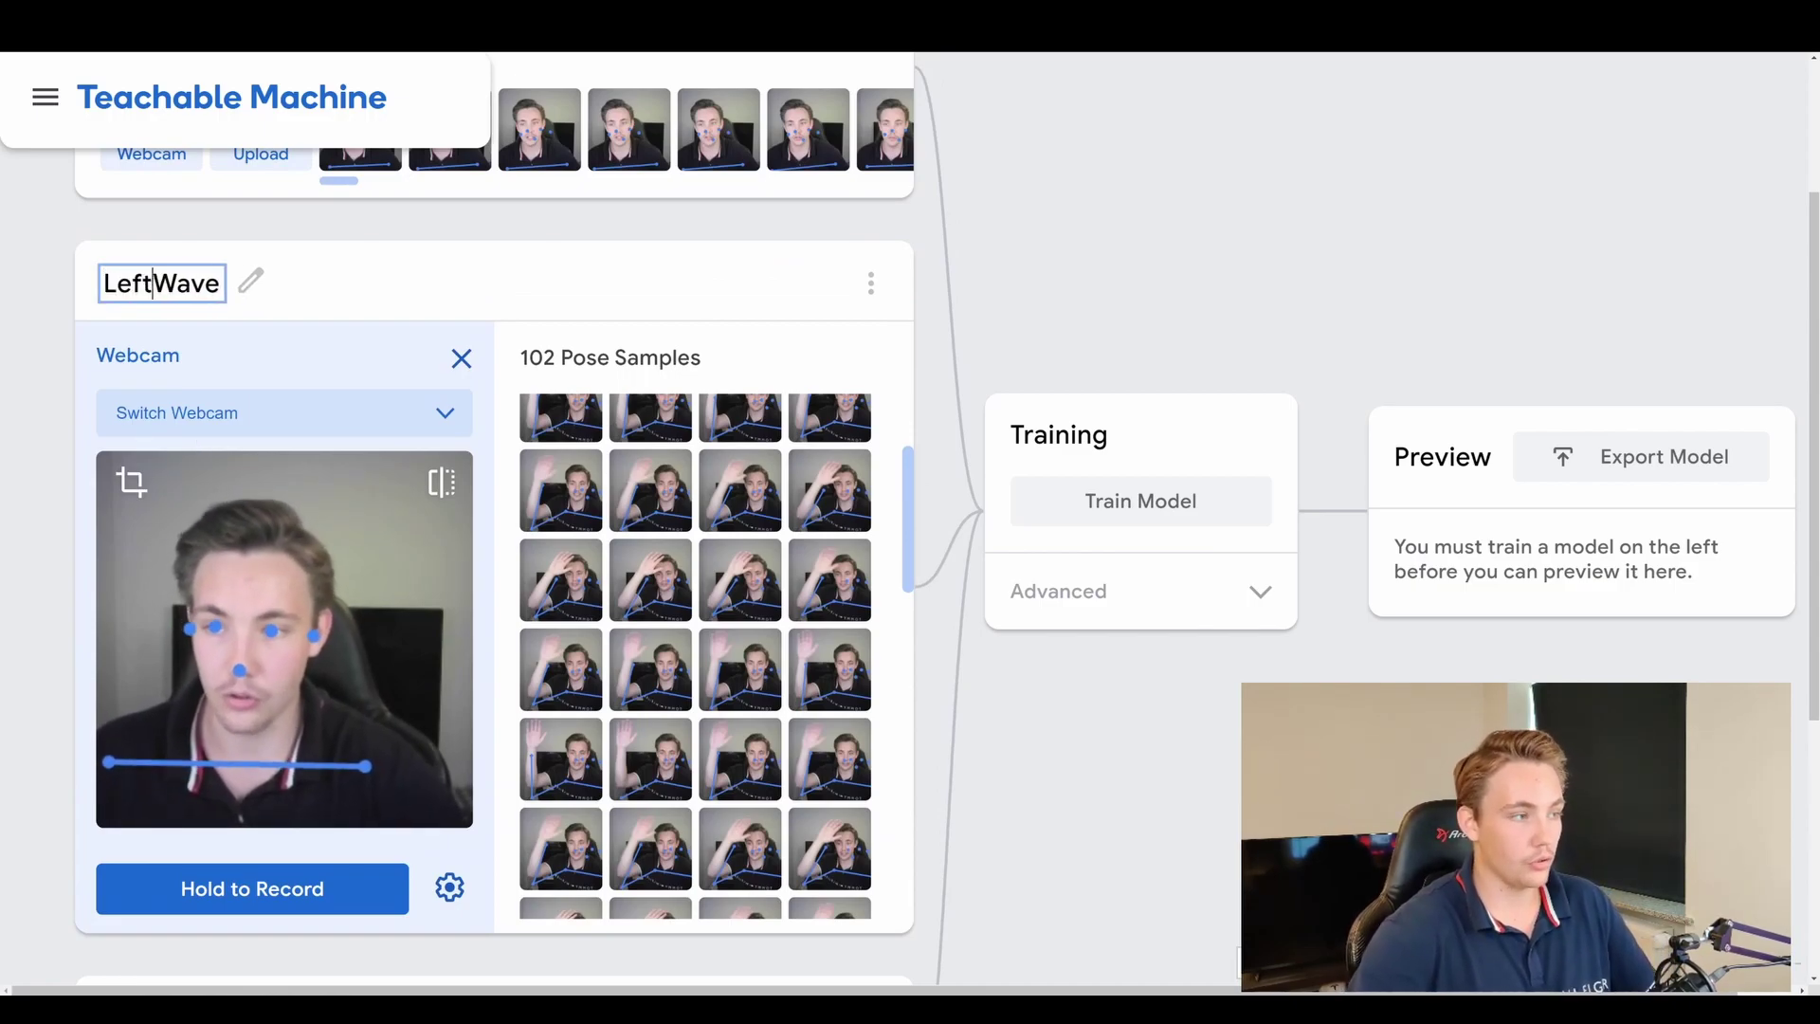
Capitalise the third class name to 'Right Wave'.
scroll(163, 702, down, 4)
key(BackSpace)
text(W)
click(405, 670)
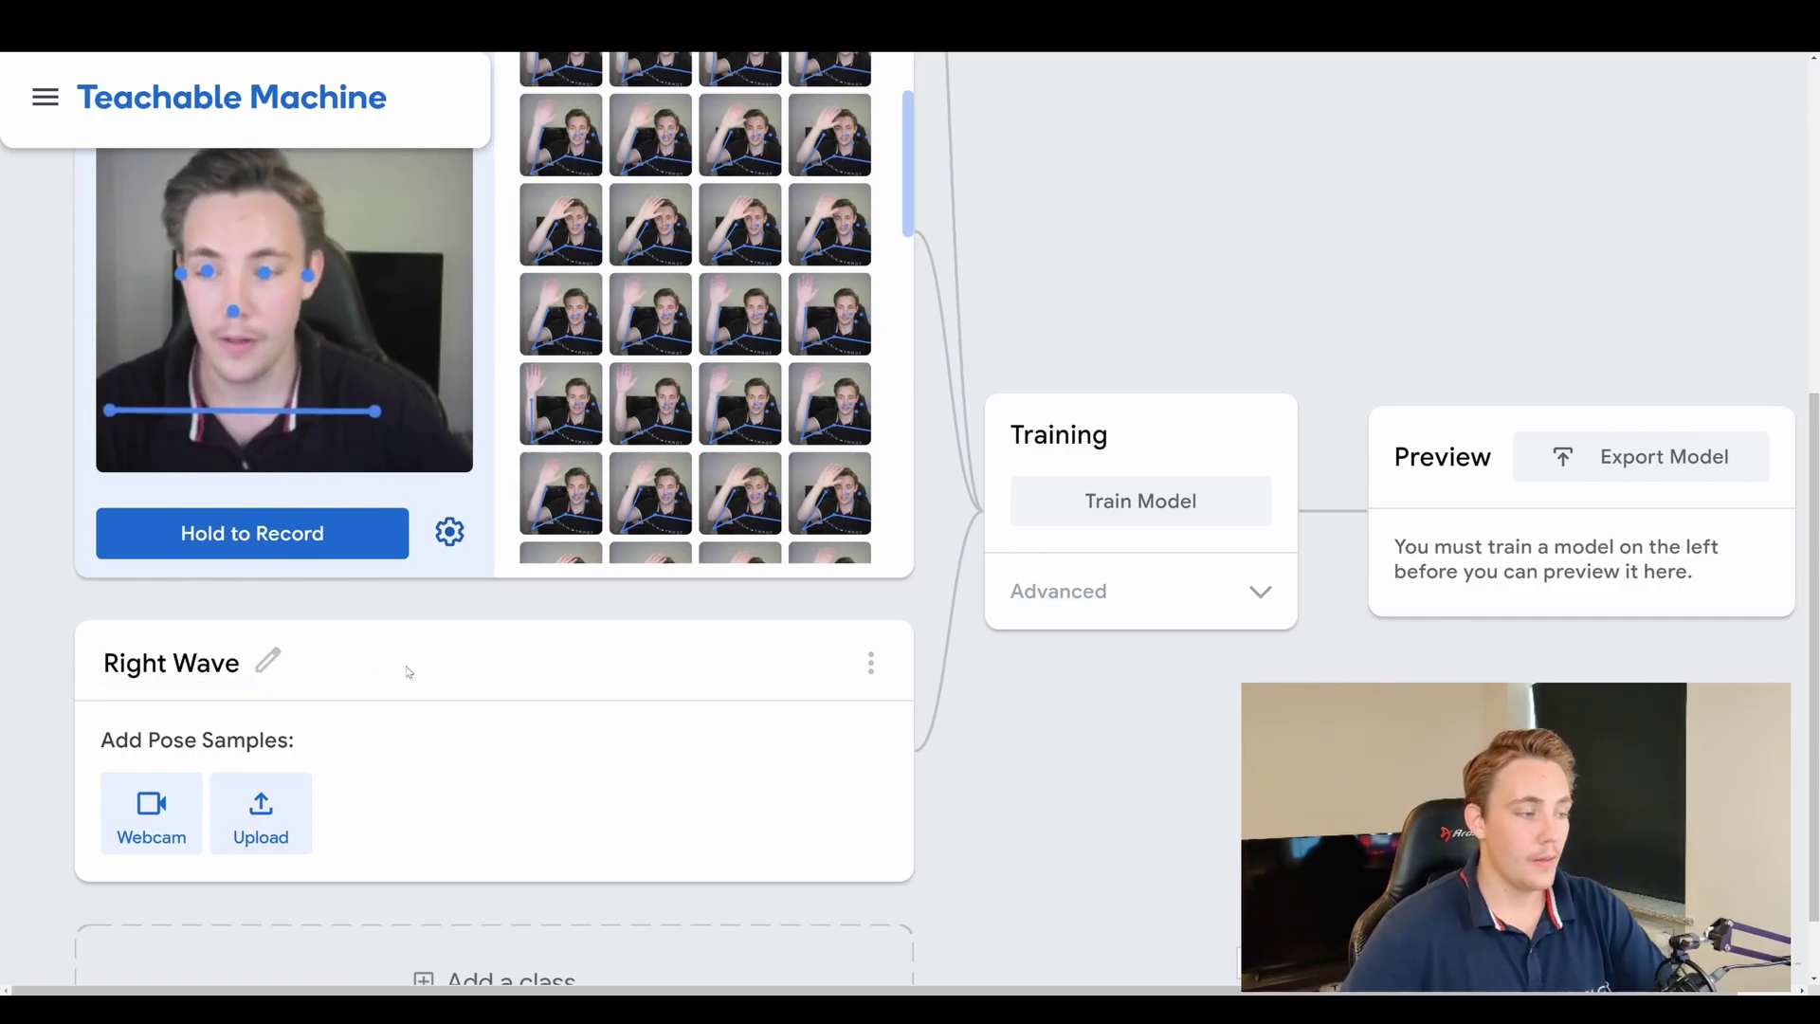
Turn on the Right Wave webcam and record 100 right-hand wave pose samples.
click(163, 820)
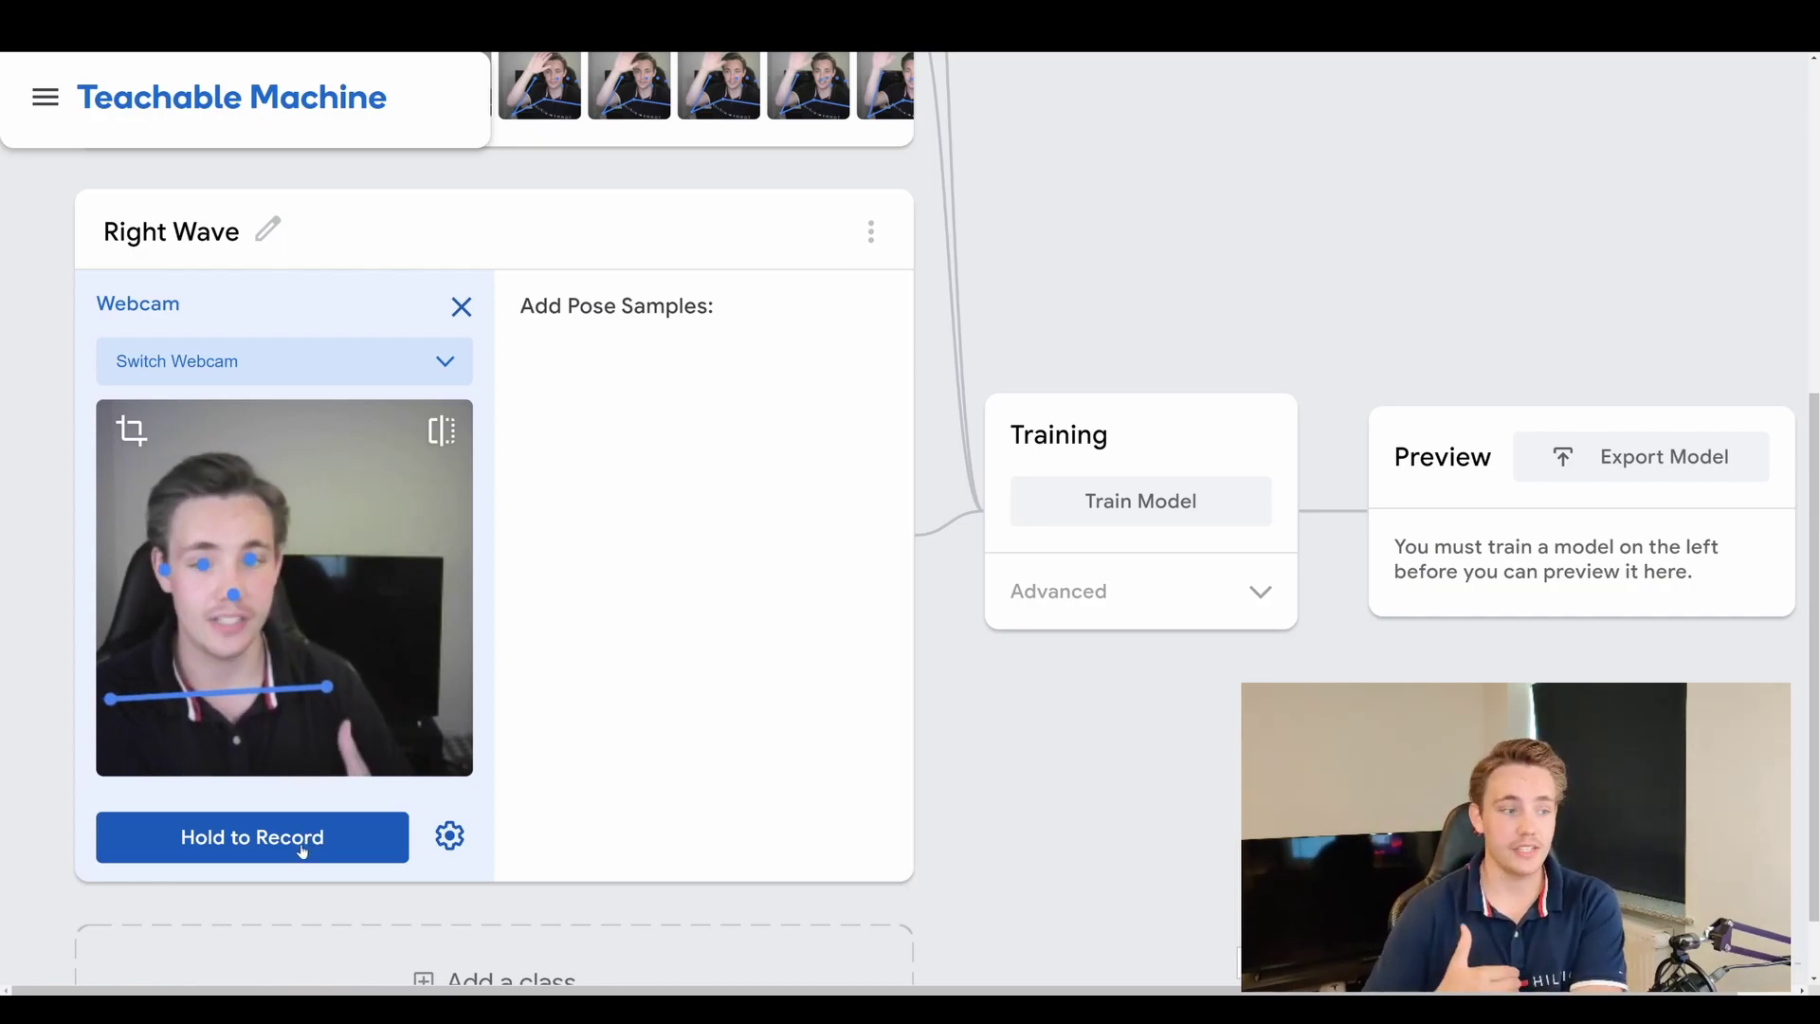
drag(306, 846, 310, 846)
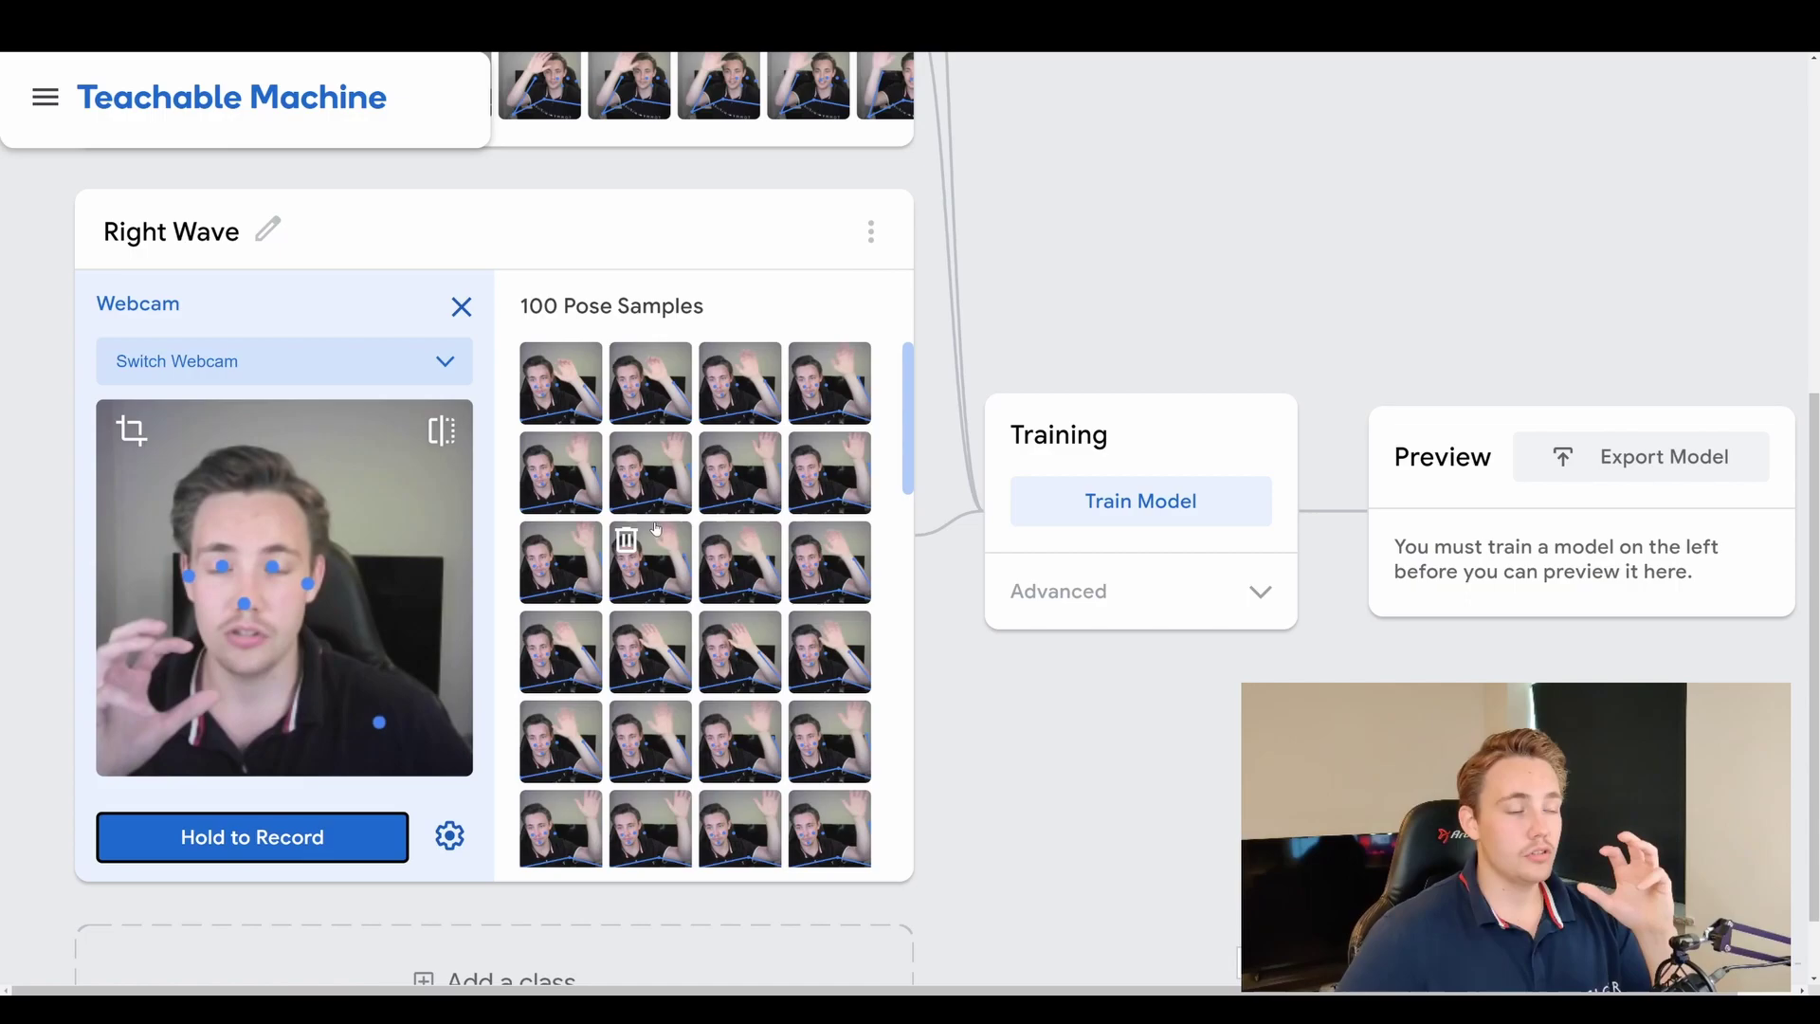
scroll(755, 613, down, 1)
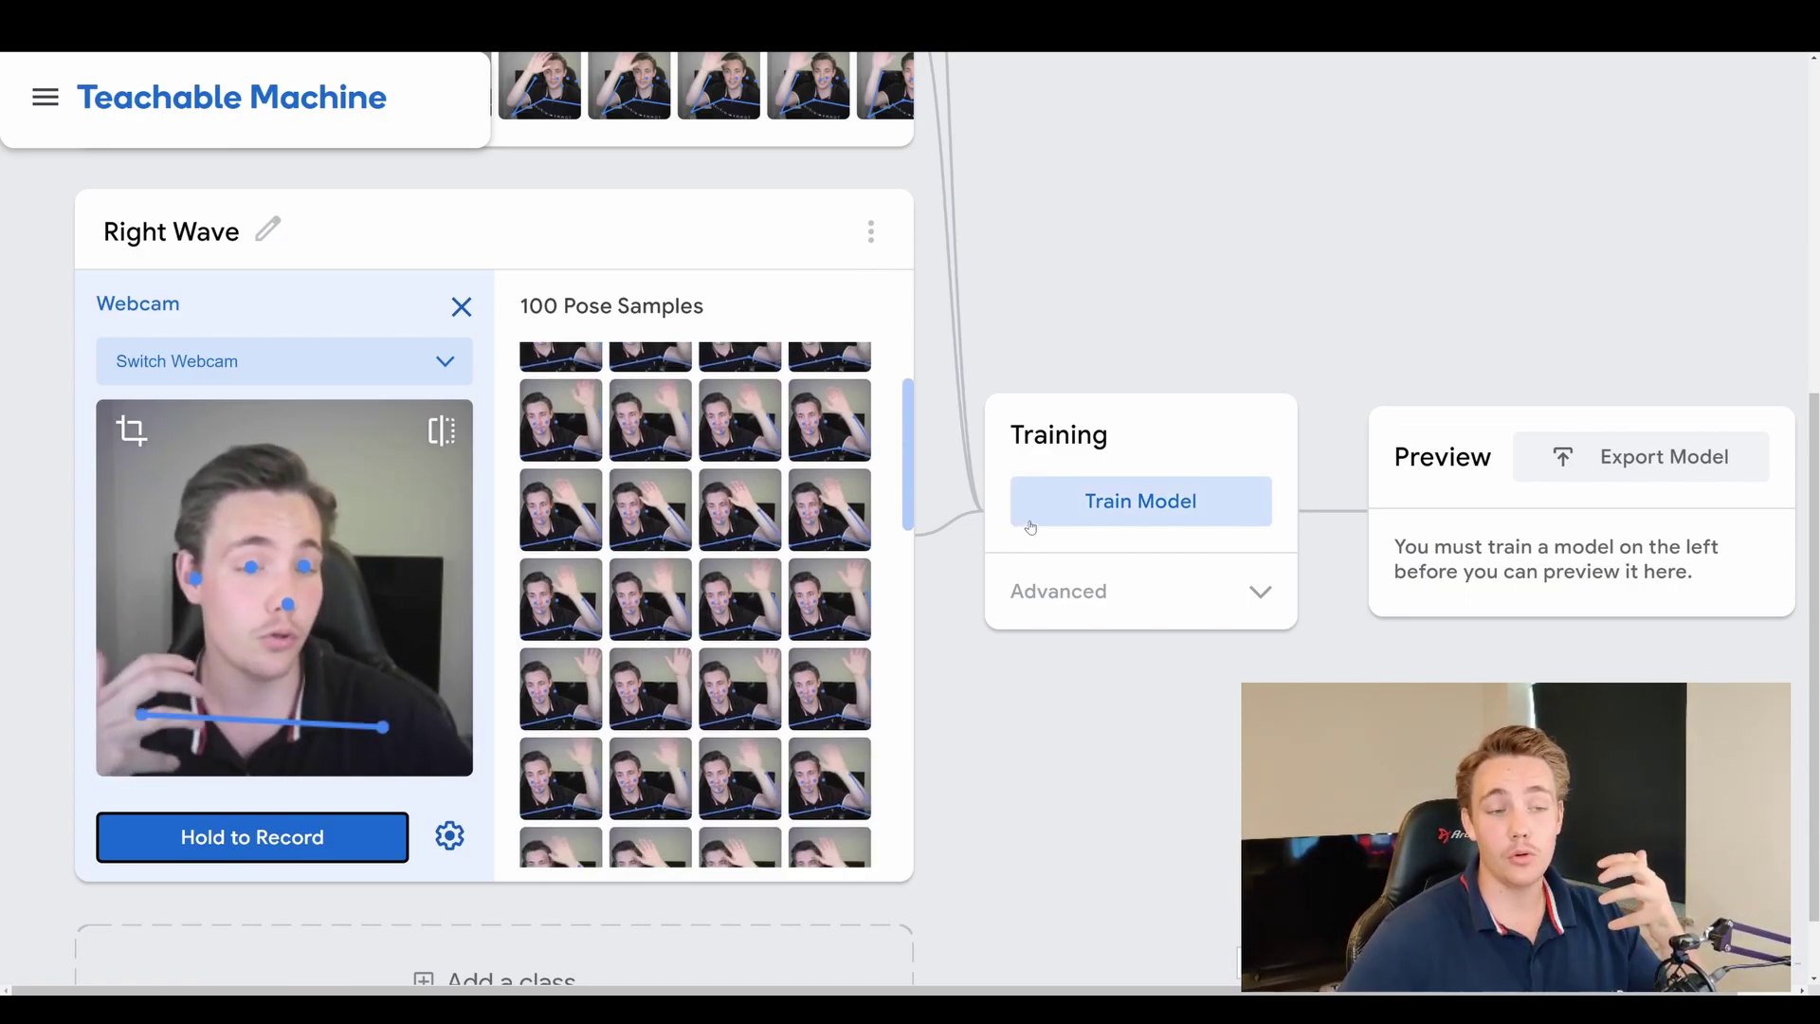
scroll(1066, 479, up, 1)
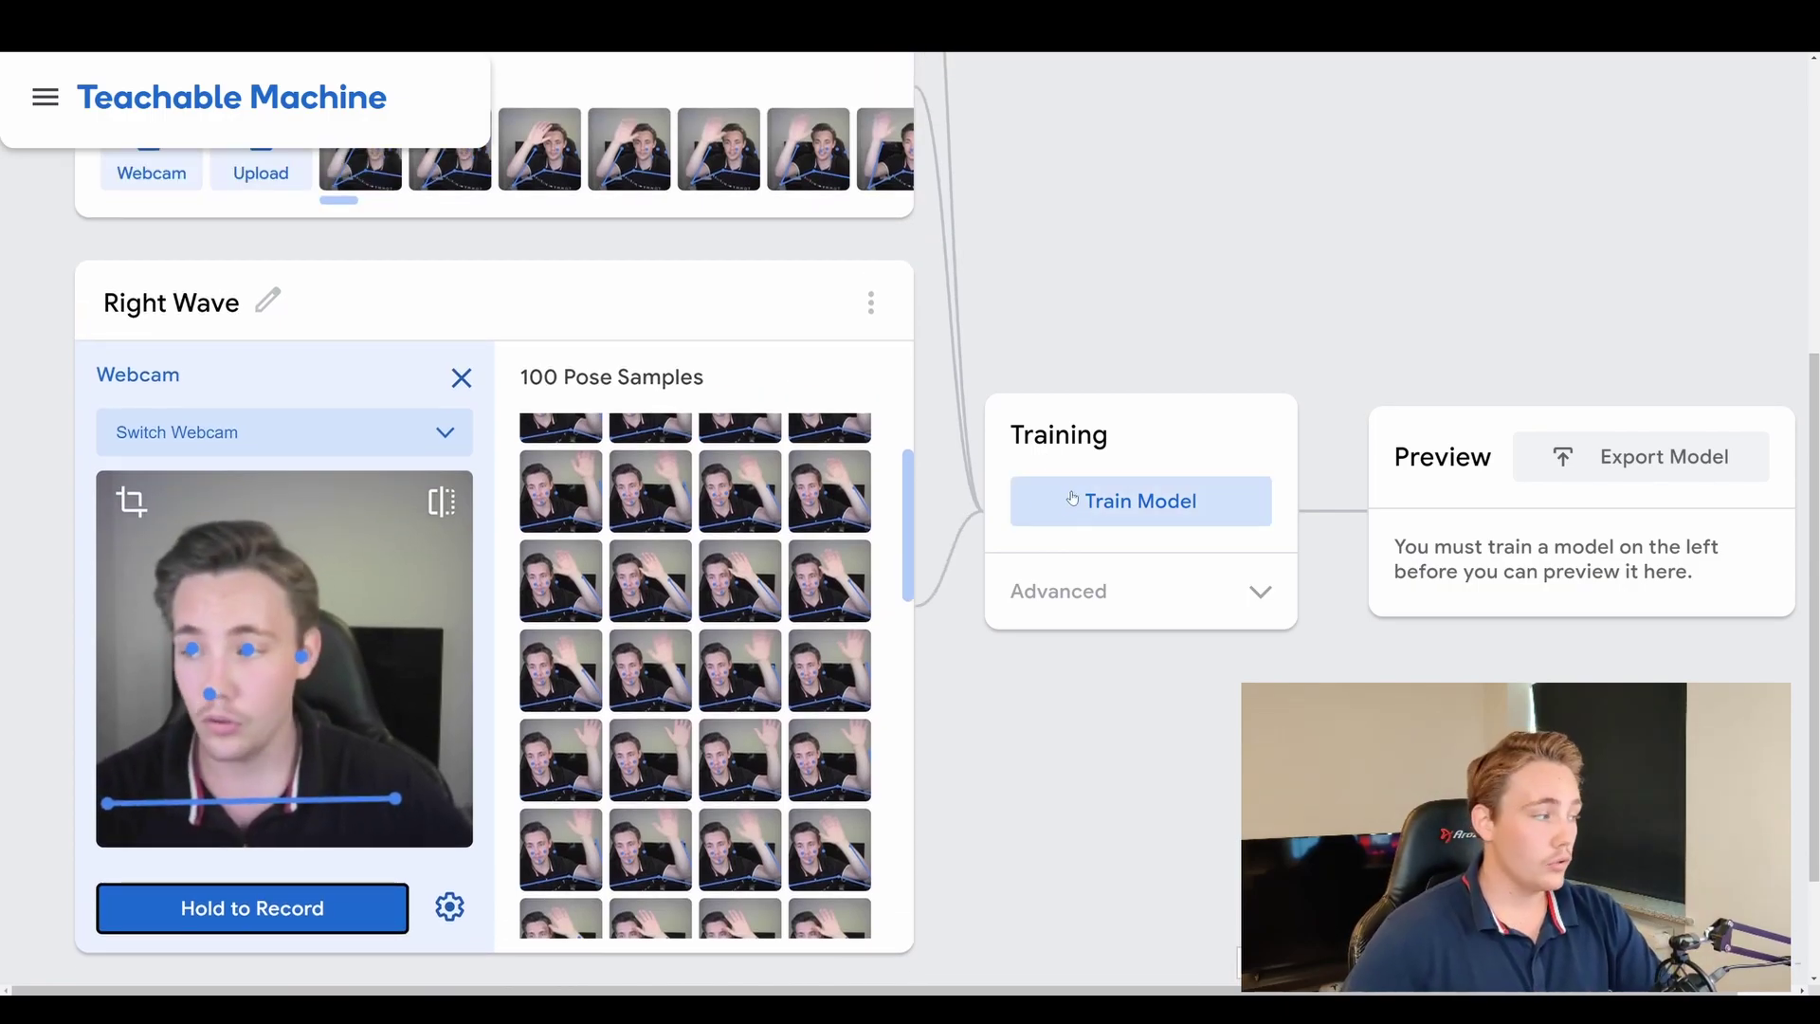
Start training the pose model and dismiss the 'Don't switch tabs!' notice.
click(1141, 507)
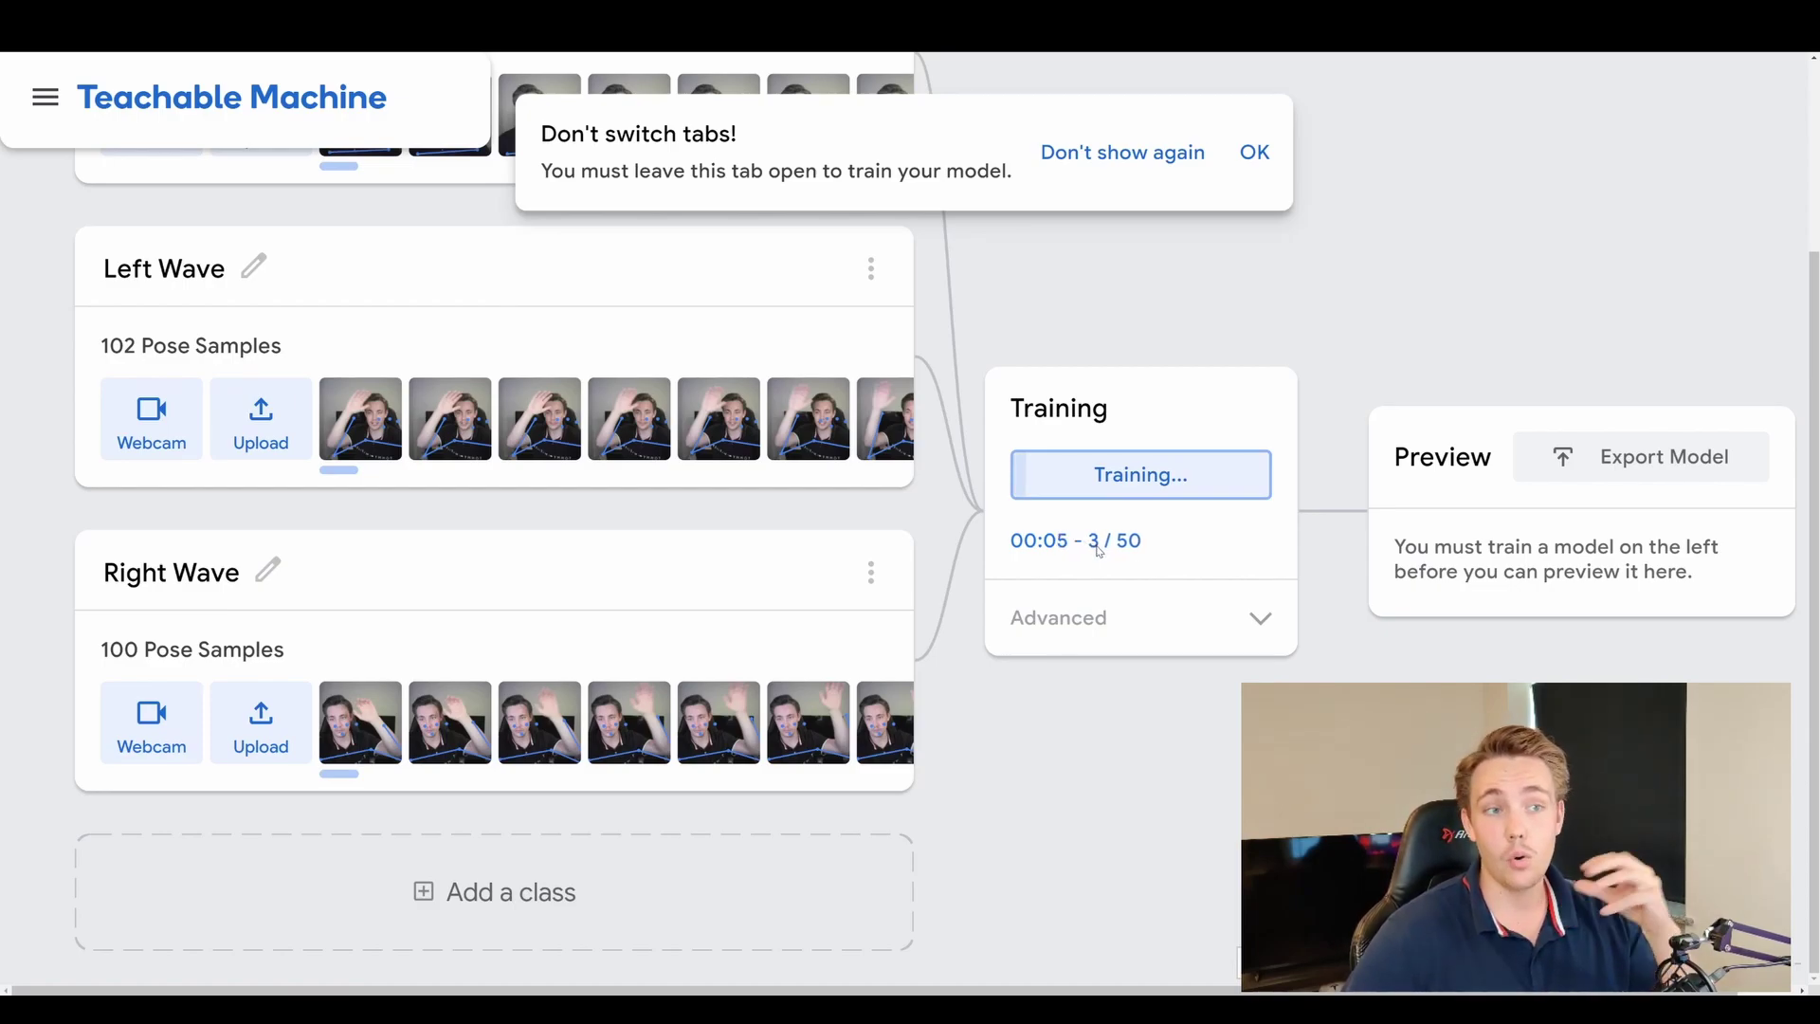
click(1251, 165)
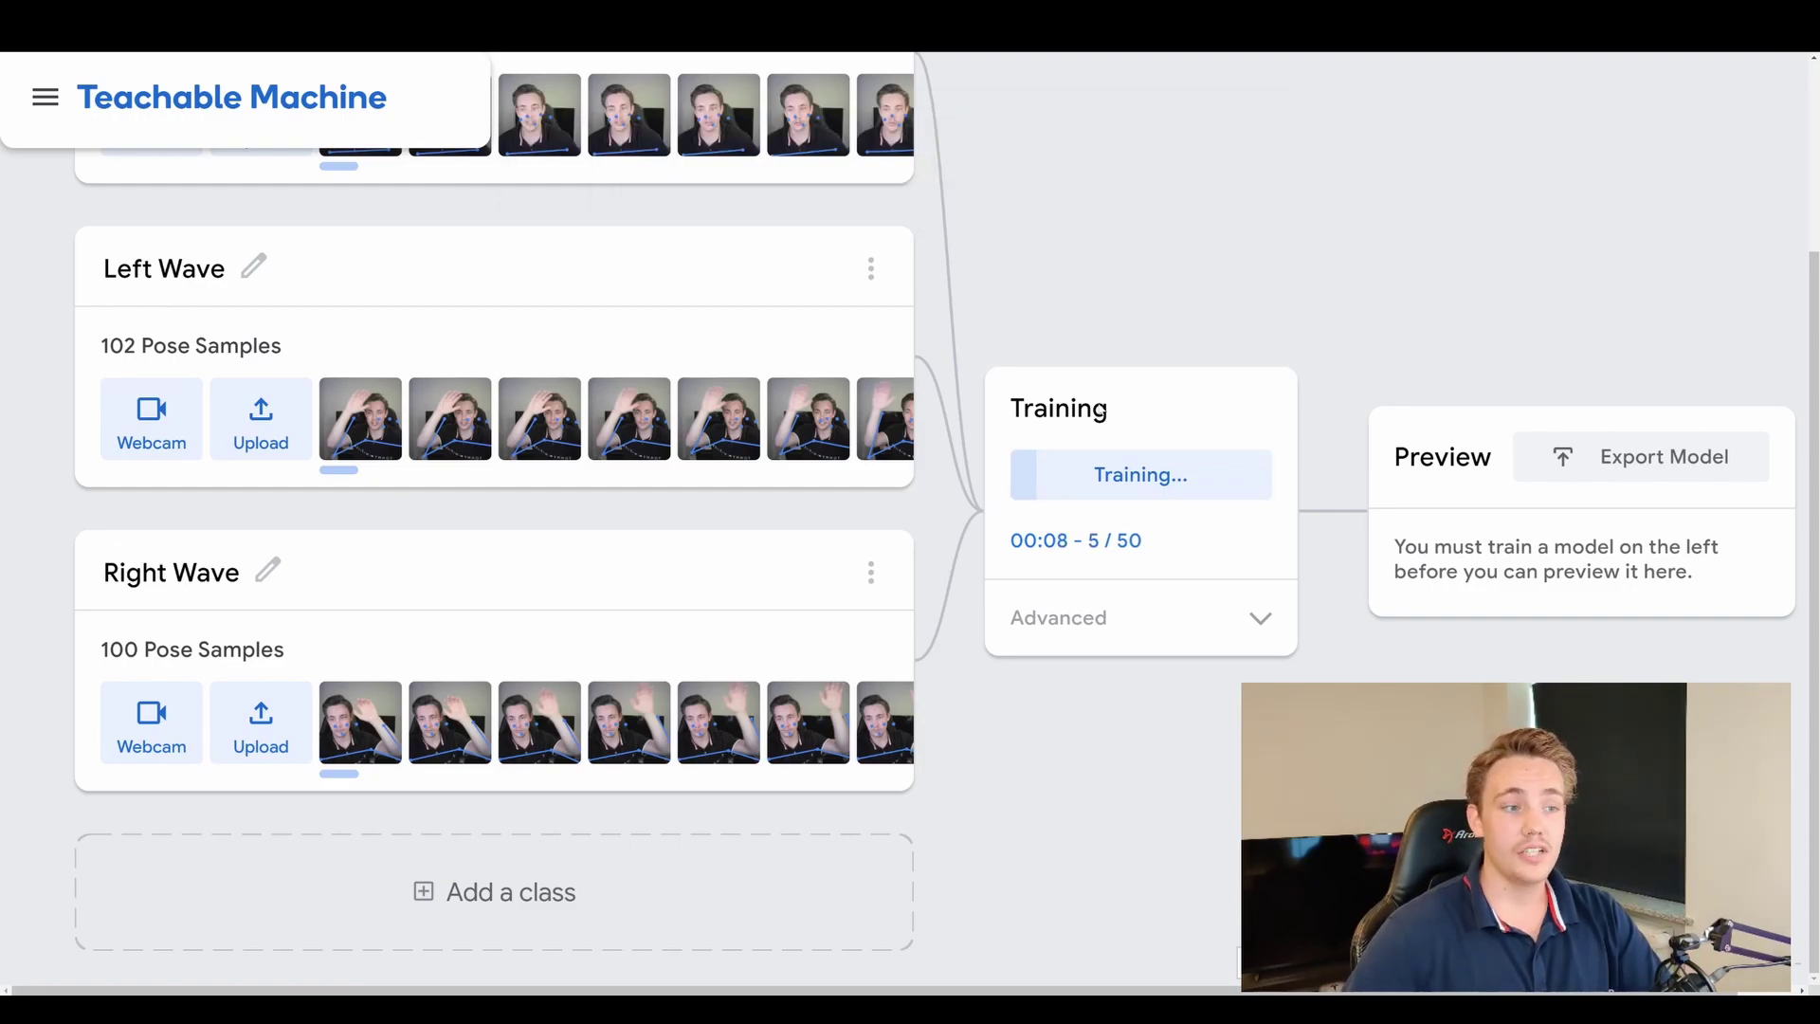
Let training finish and confirm the live preview reports No pose at 100%.
scroll(450, 438, up, 2)
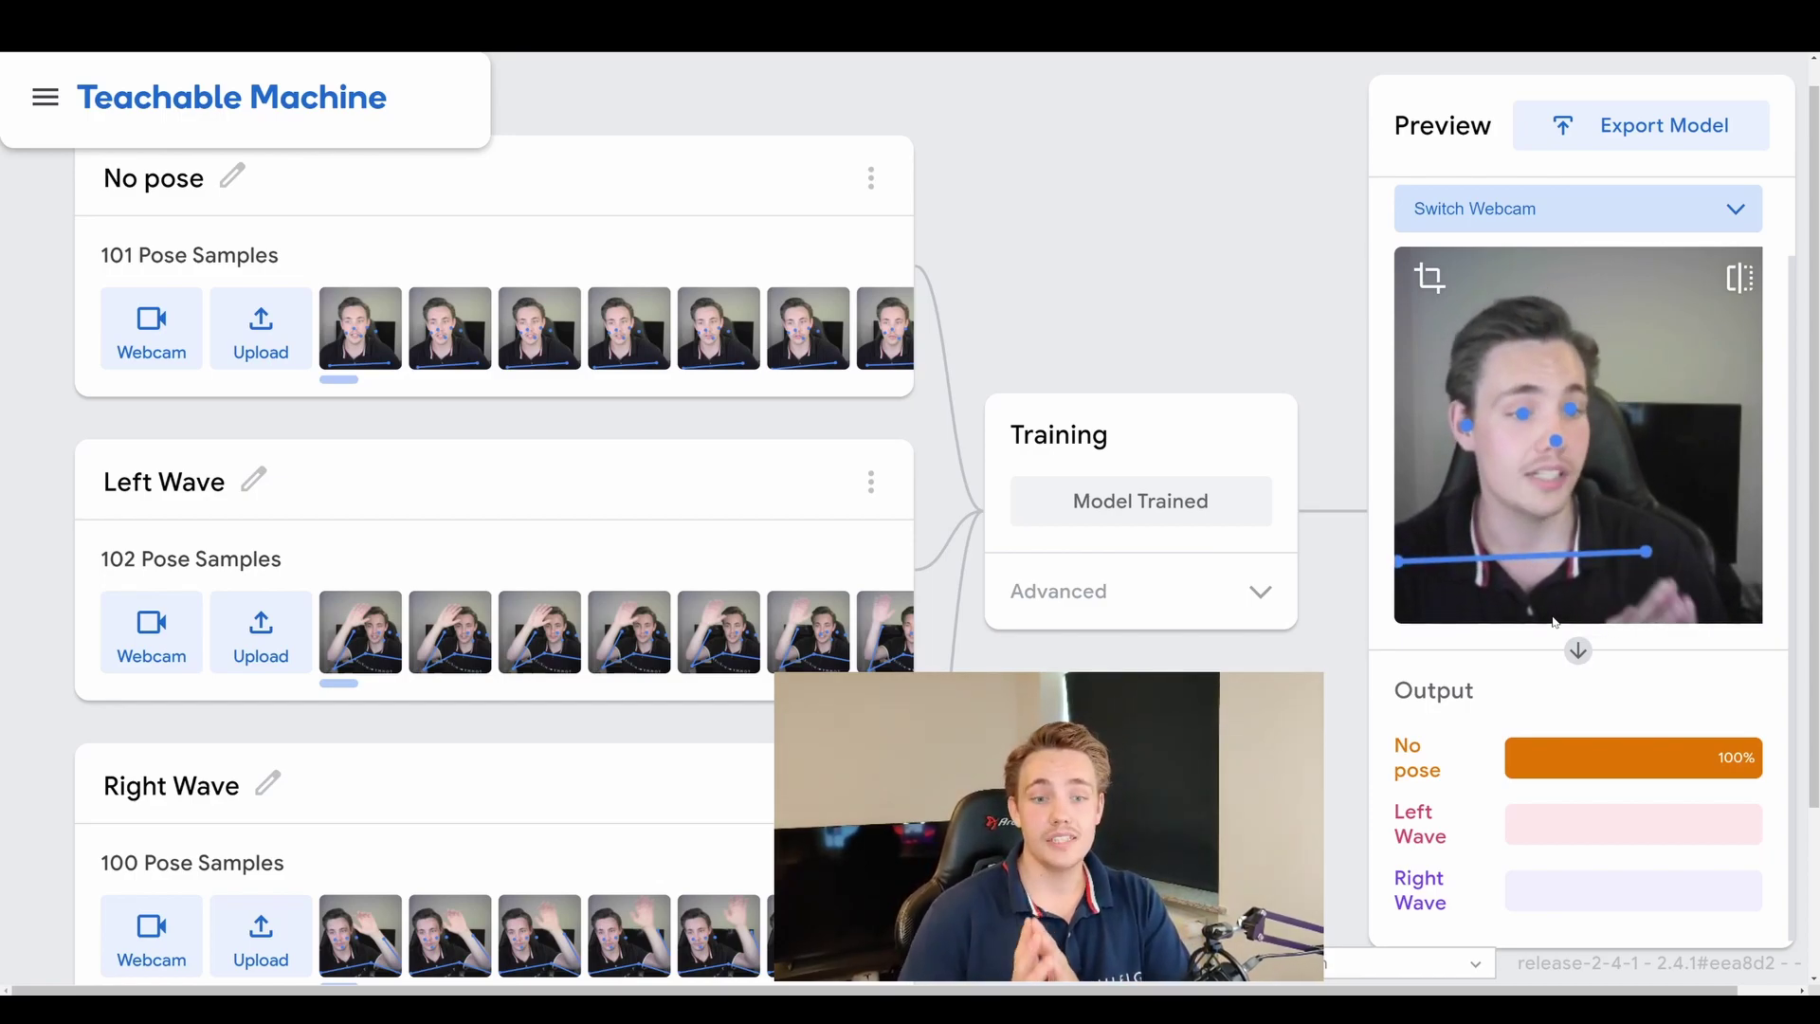
click(1613, 140)
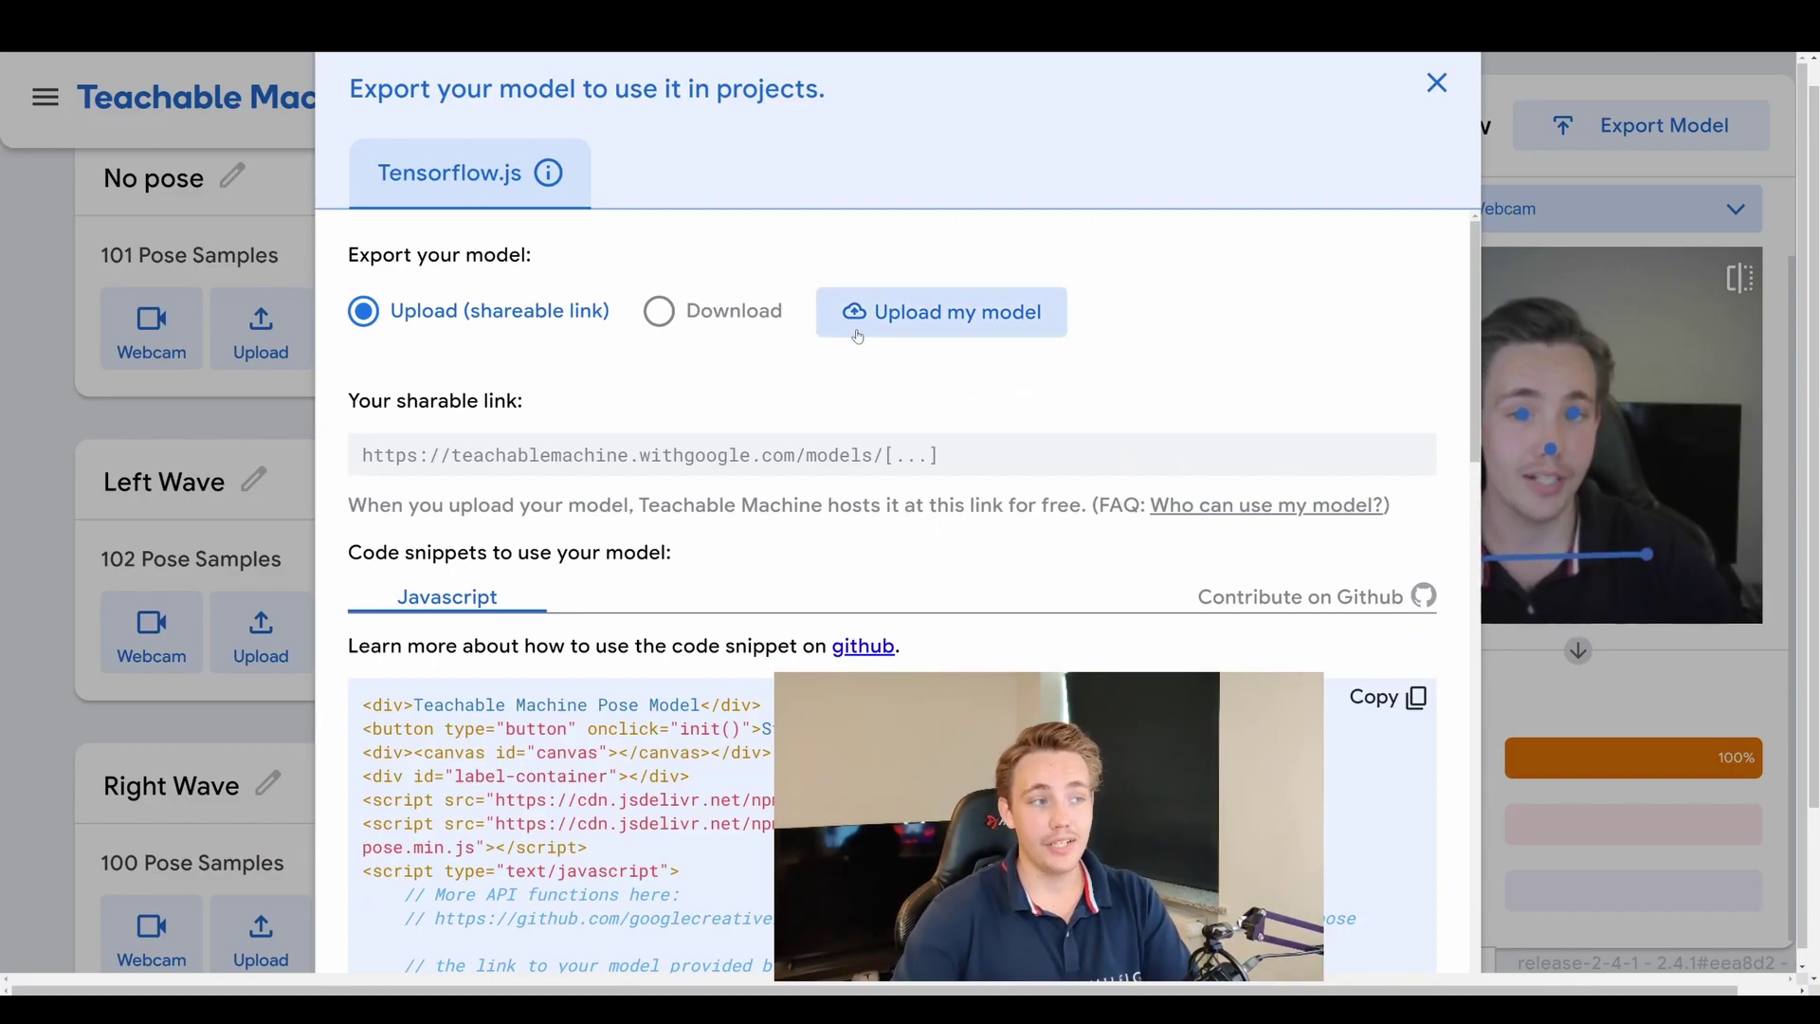
scroll(856, 417, down, 6)
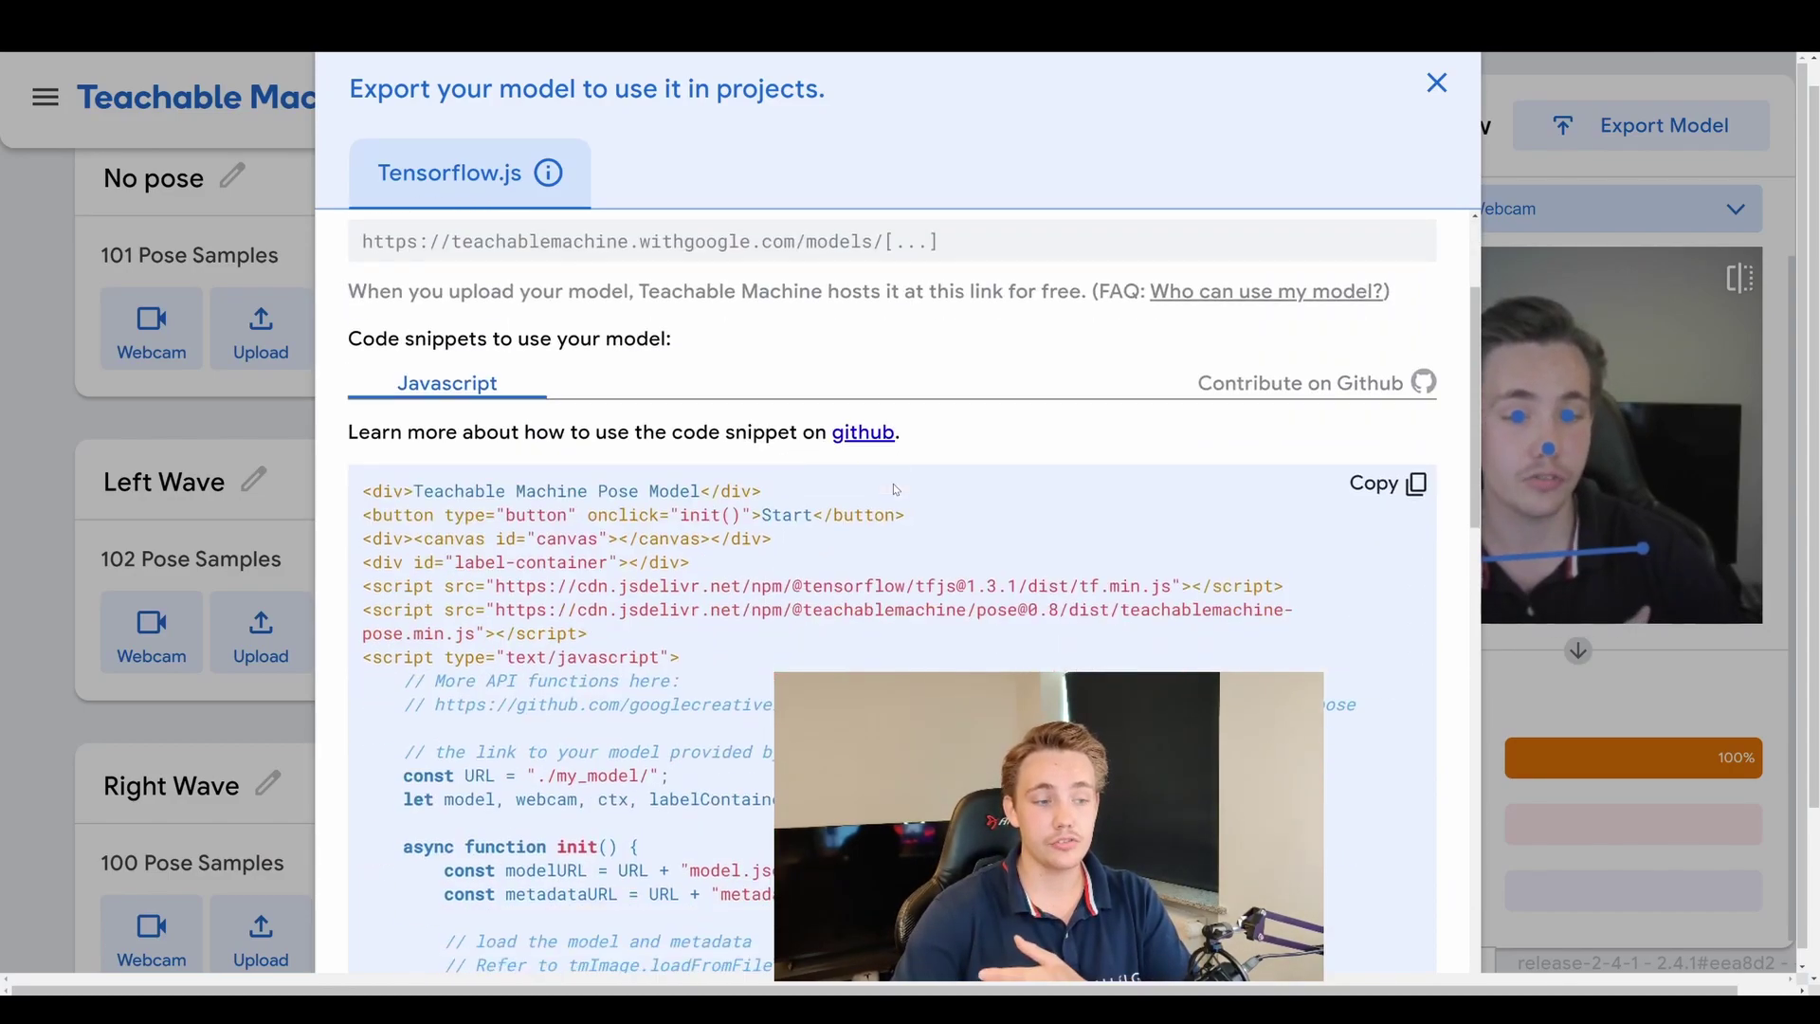
scroll(898, 497, up, 3)
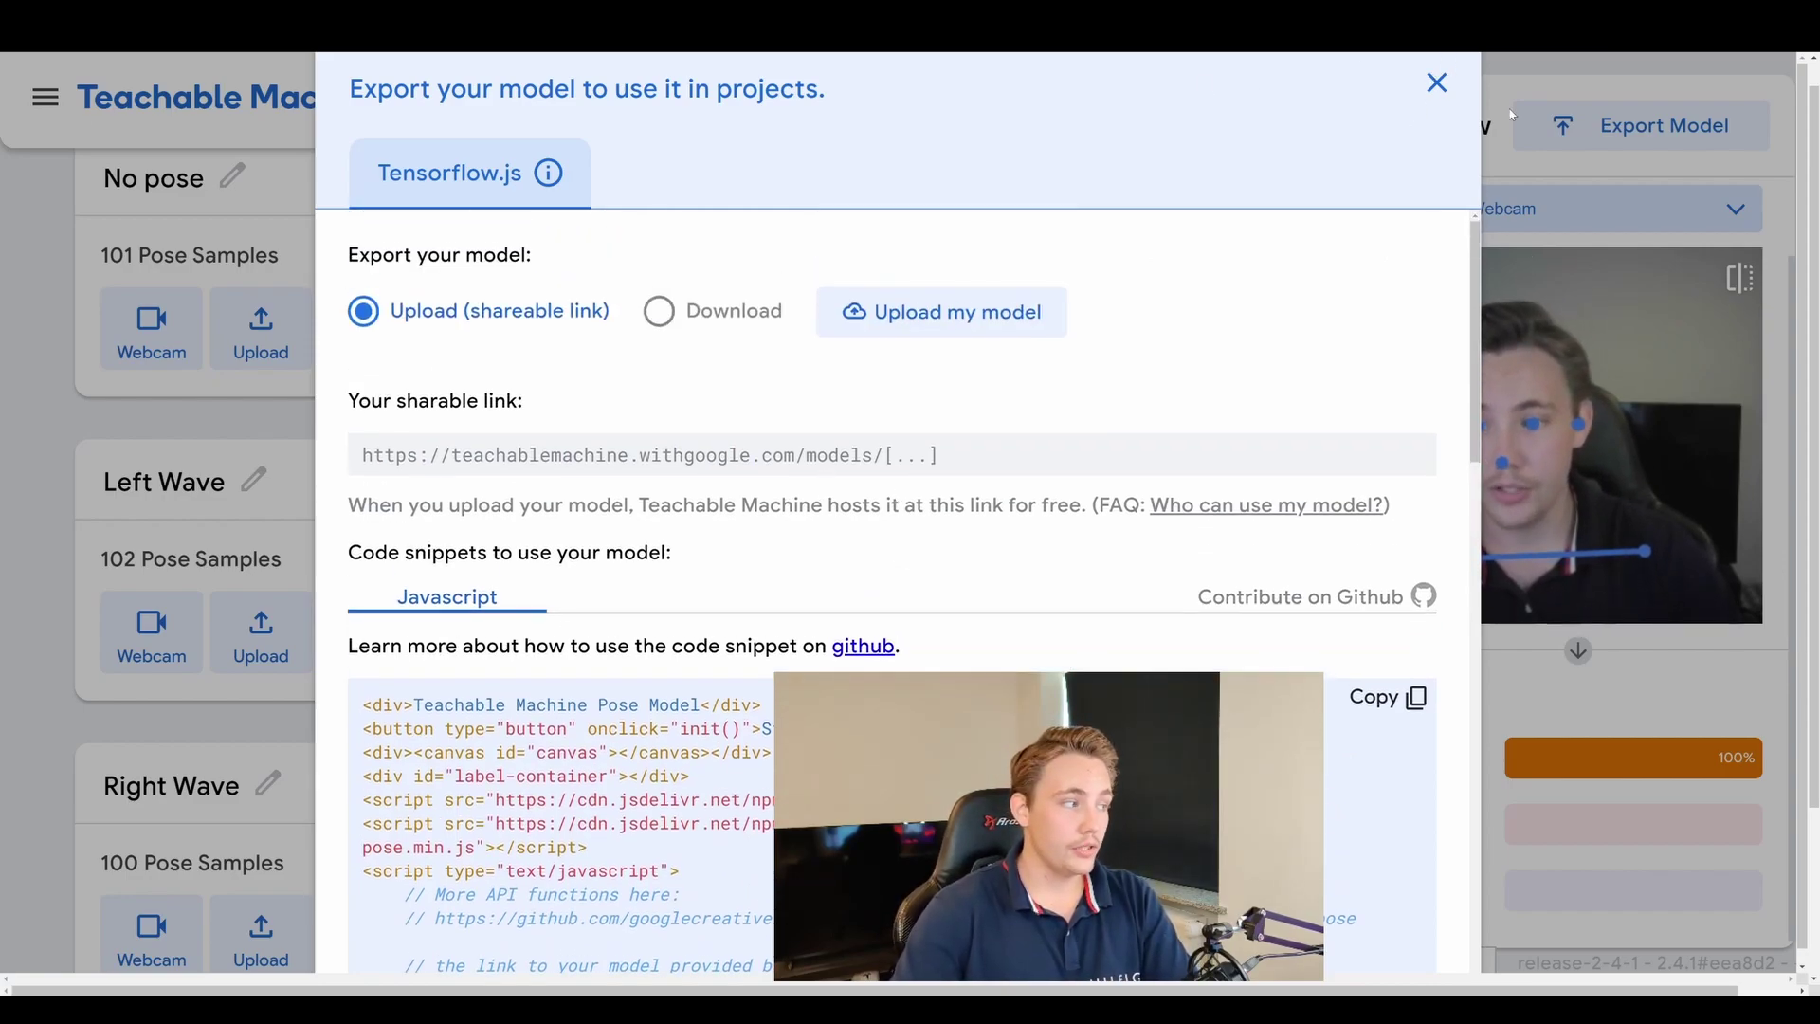
click(1438, 88)
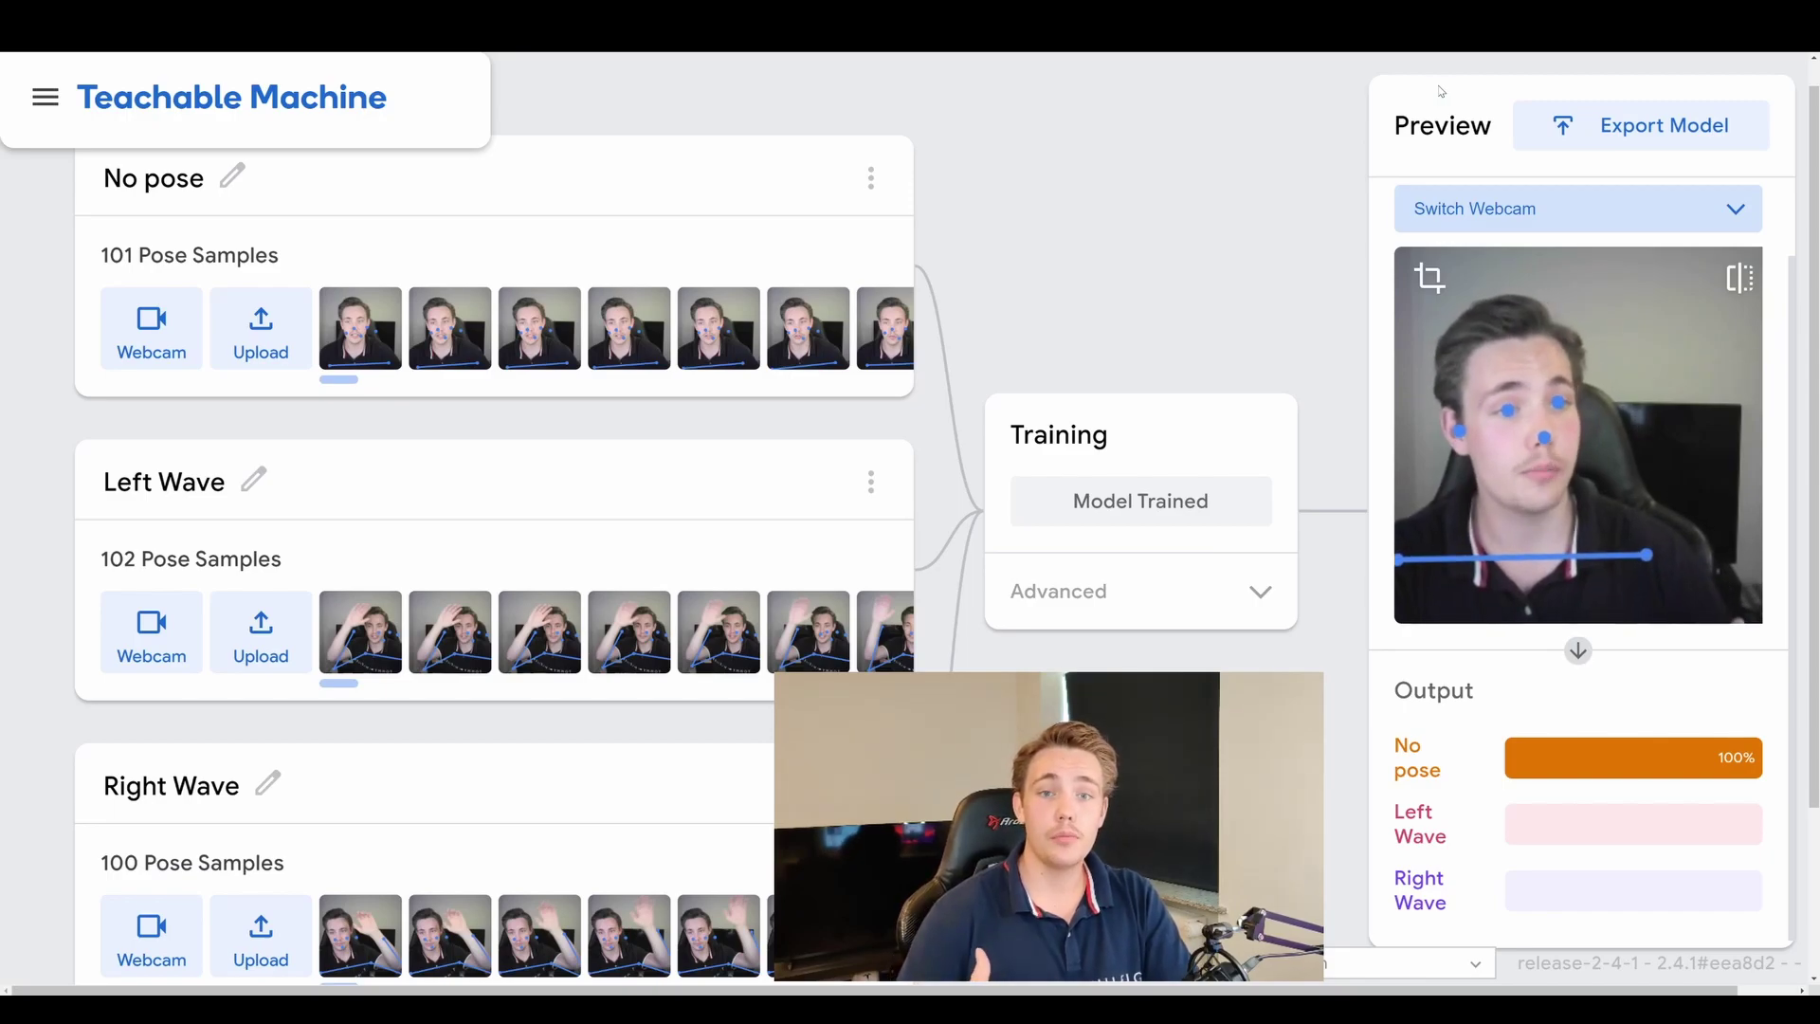